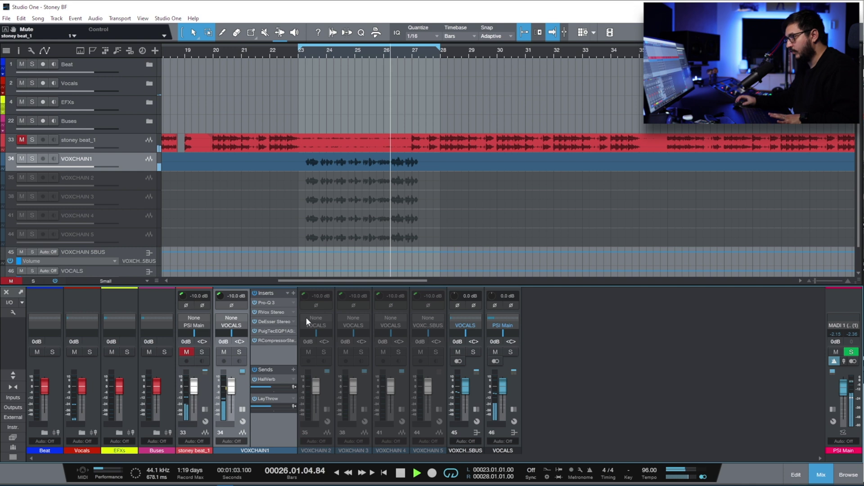
Review the settings of VOXCHAIN1's inserts: Pro-Q 3, RVox, DeEsser, PuigTec EQP1A and RCompressor.
left_click(280, 301)
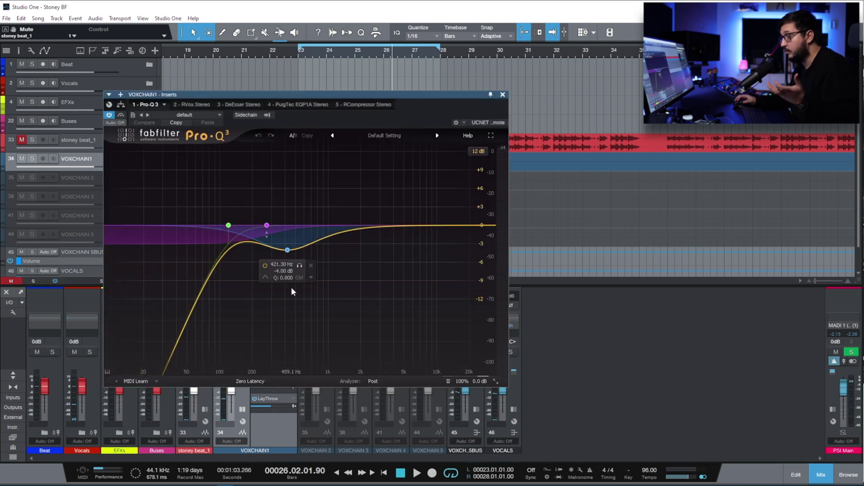
left_click(191, 104)
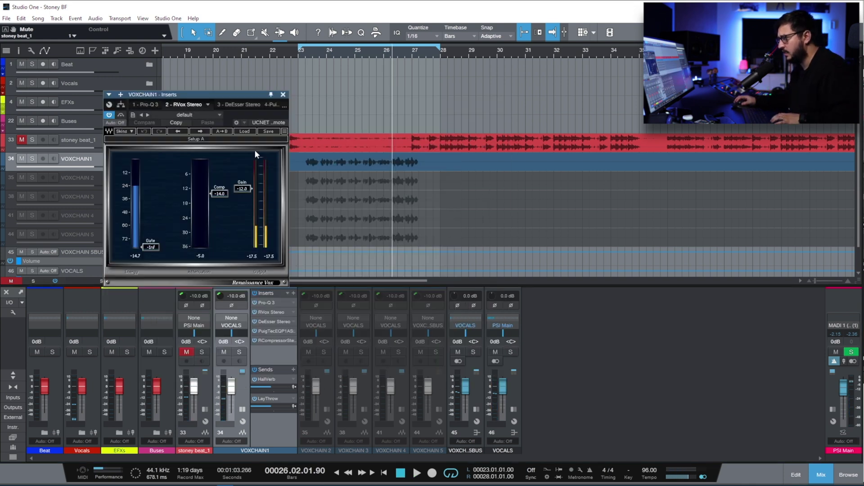
left_click(223, 105)
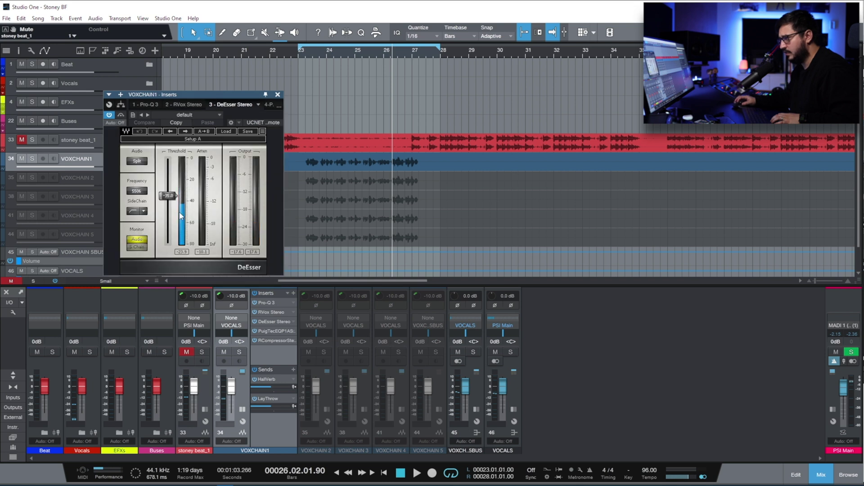
left_click(269, 104)
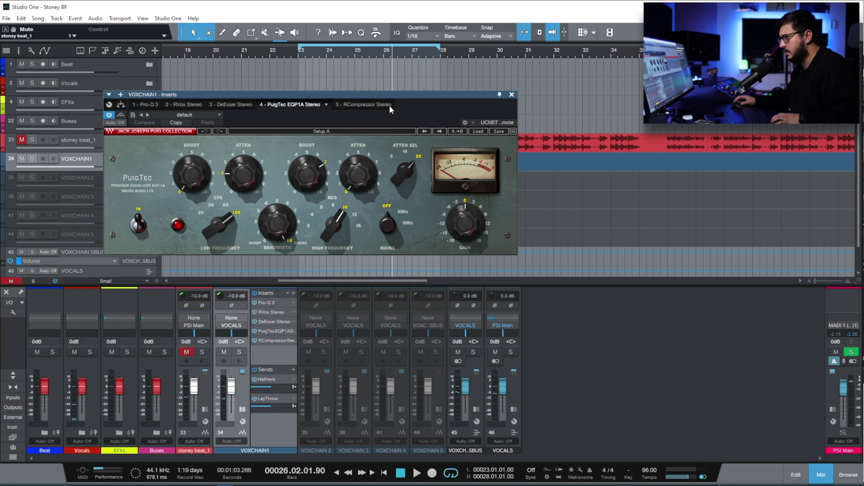
left_click(371, 105)
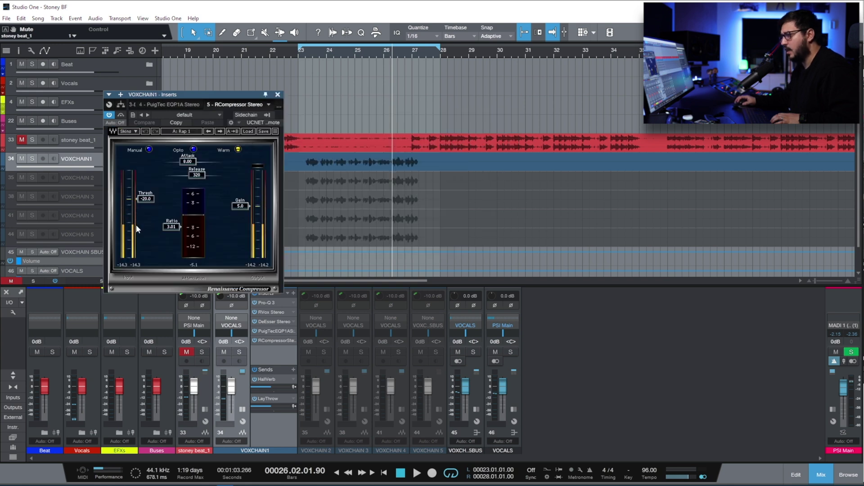
left_click(278, 95)
Inspect the effects on VOXCHAIN1's sends: Pro-Q 3 and Seventh Heaven Professional on HallVerb, and EchoBoy on LayThrow.
double_click(269, 380)
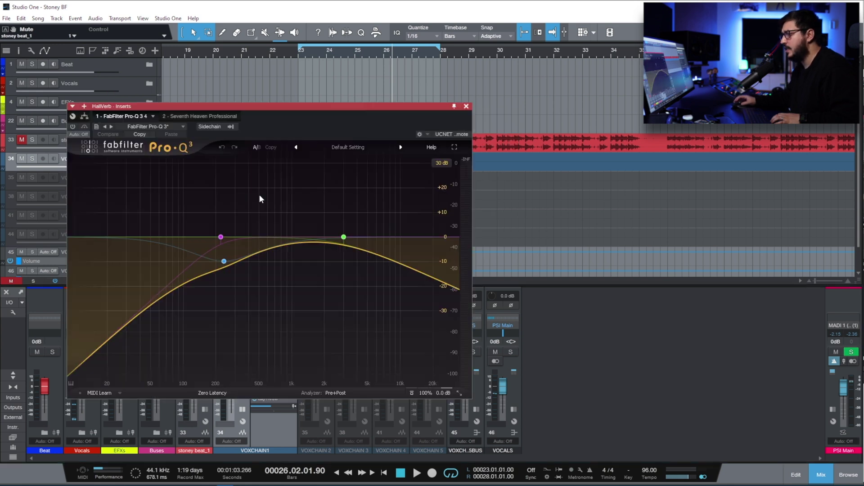
left_click(191, 116)
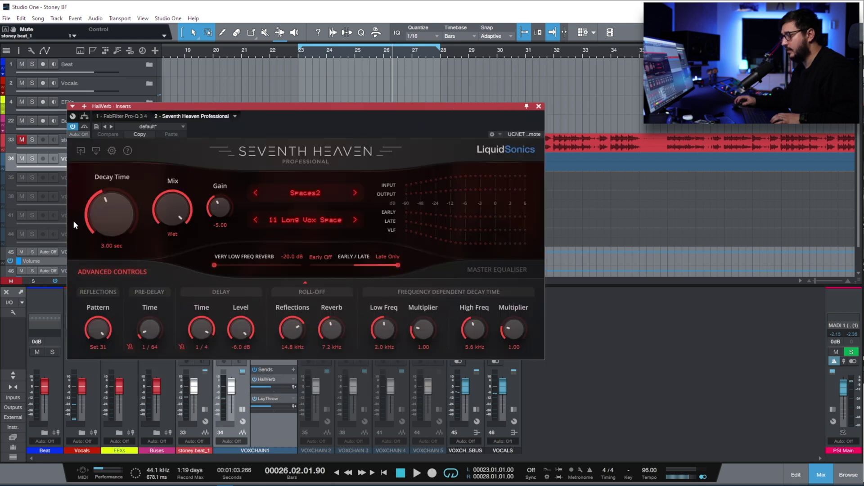
double_click(269, 399)
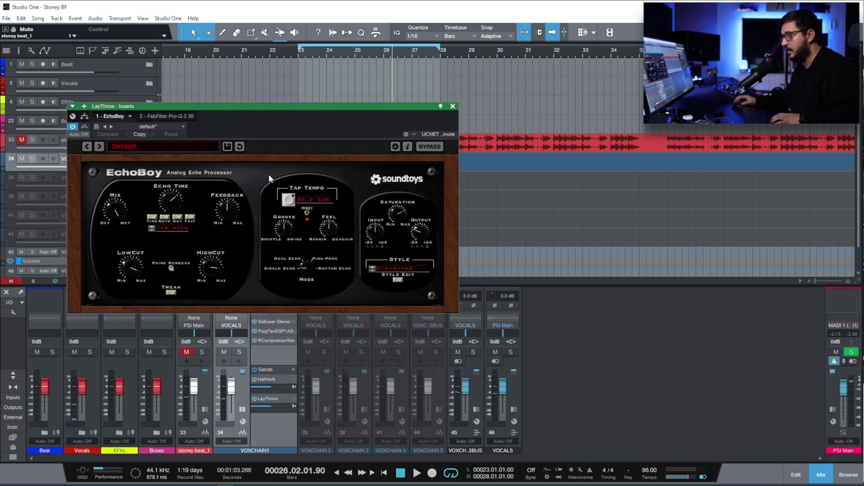
left_click(453, 107)
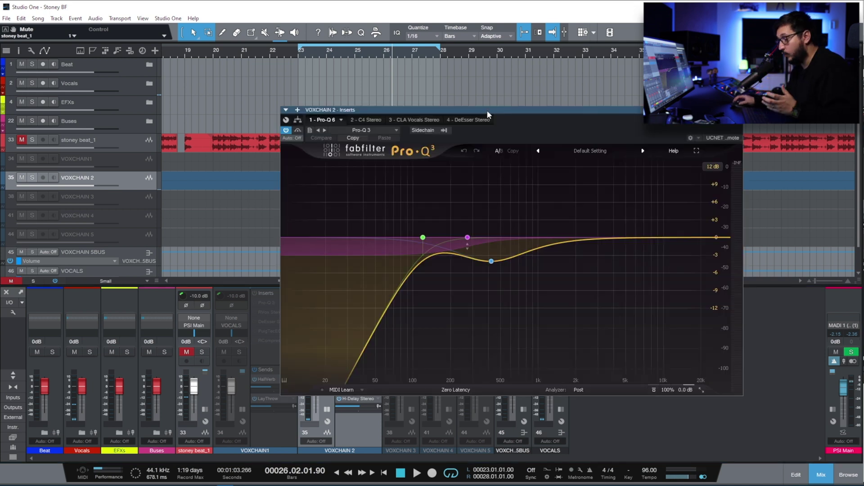
Review the C4, CLA Vocals and DeEsser inserts on VOXCHAIN 2 and play back its vocal.
left_click(373, 120)
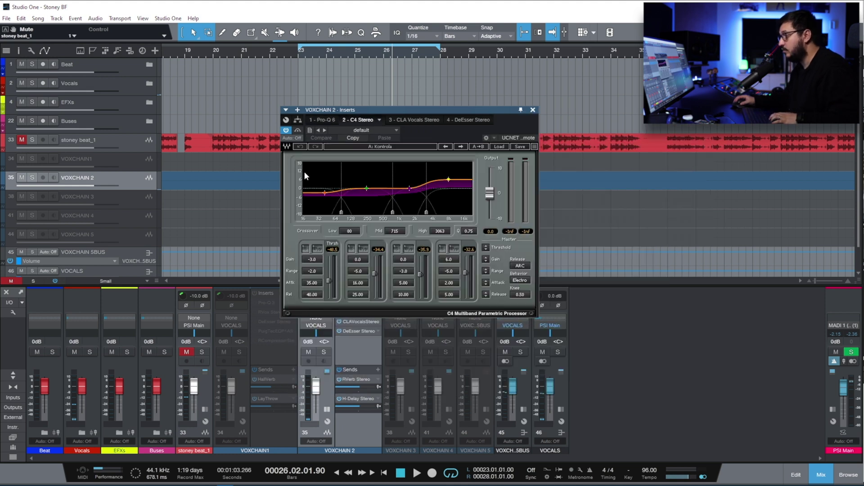
left_click(424, 122)
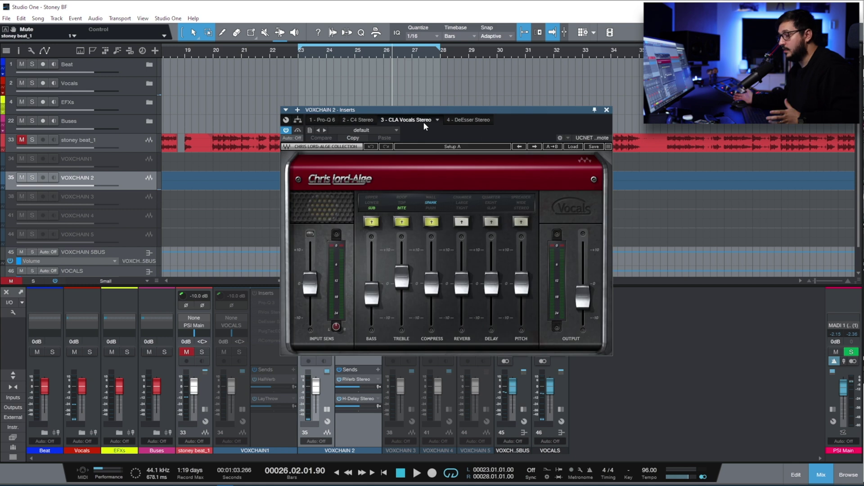
left_click(464, 118)
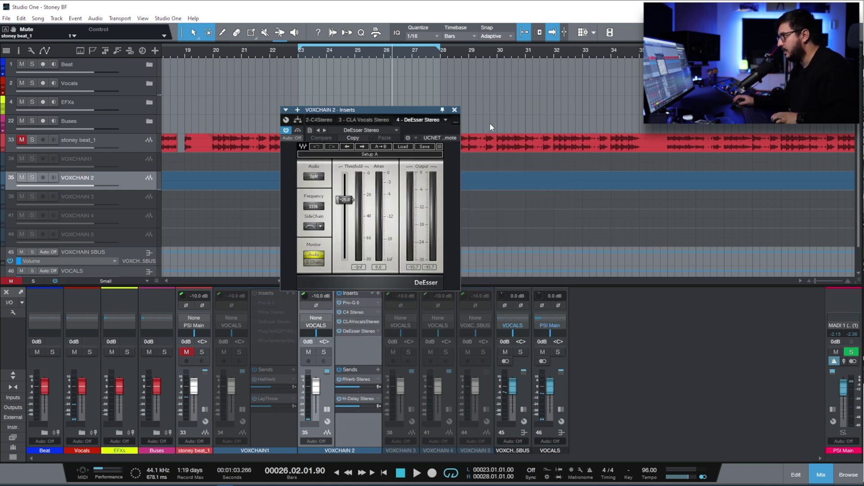
key("space")
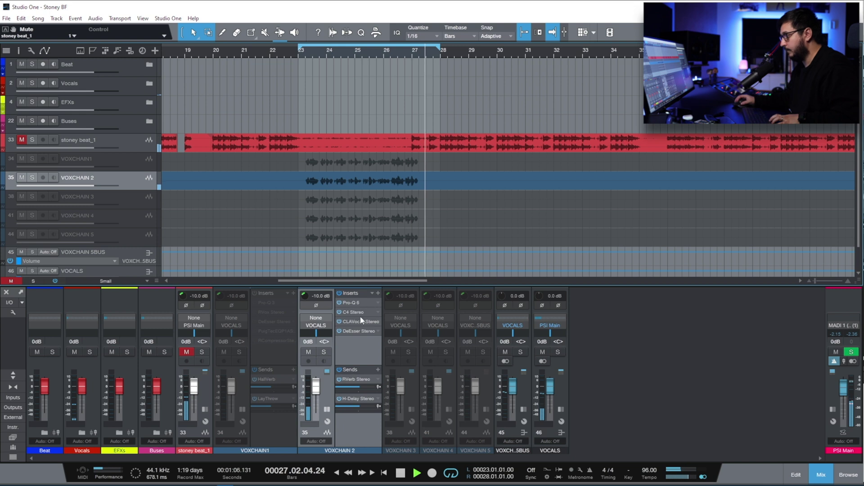
Inspect VOXCHAIN 2's RVerb and H-Delay sends and recheck its CLA Vocals insert, closing the plug-in window.
left_click(356, 380)
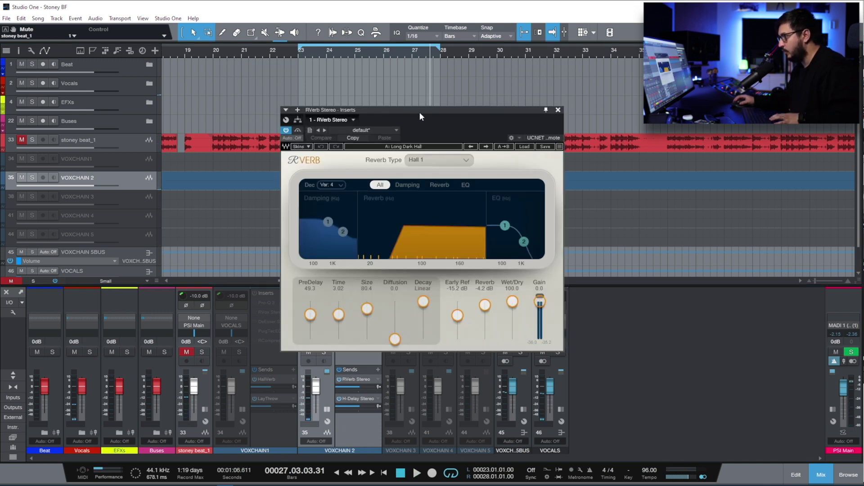
left_click(358, 399)
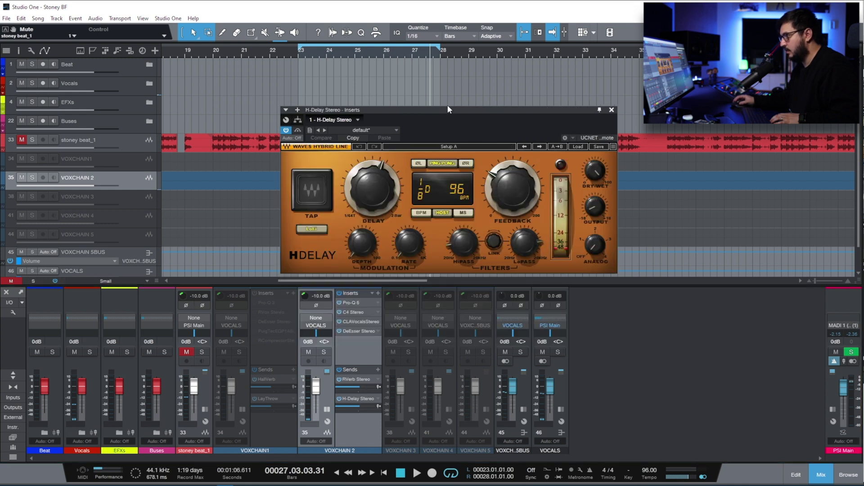
left_click(359, 321)
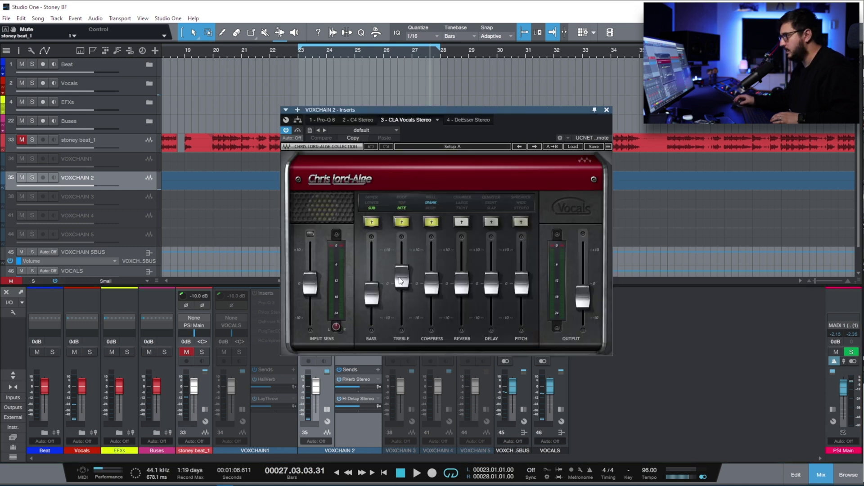
left_click(606, 110)
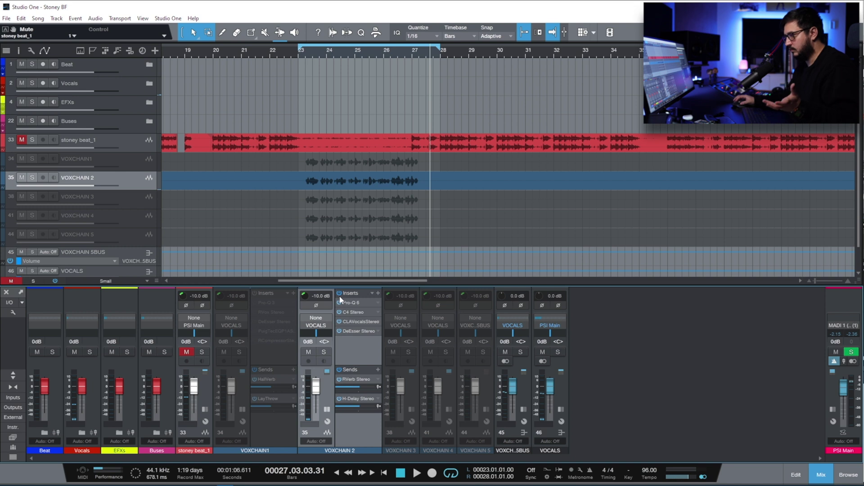
Disable the VOXCHAIN 2 track and audition VOXCHAIN 3 from bar 23.
right_click(135, 180)
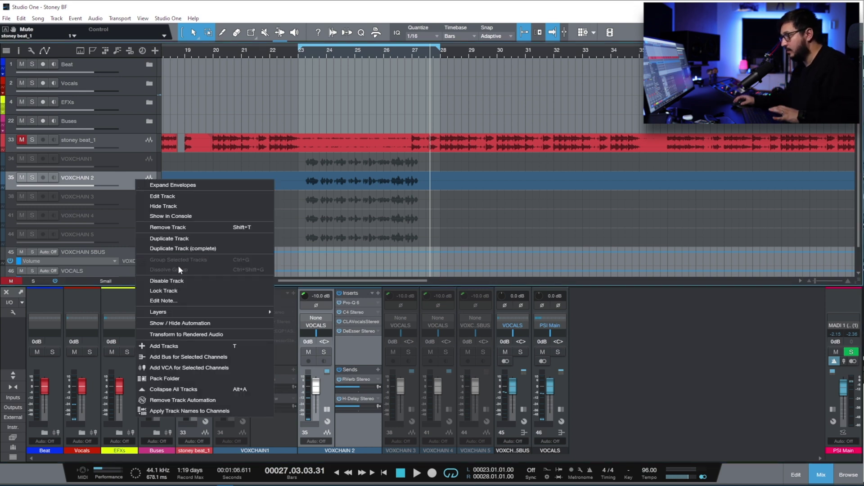
left_click(182, 281)
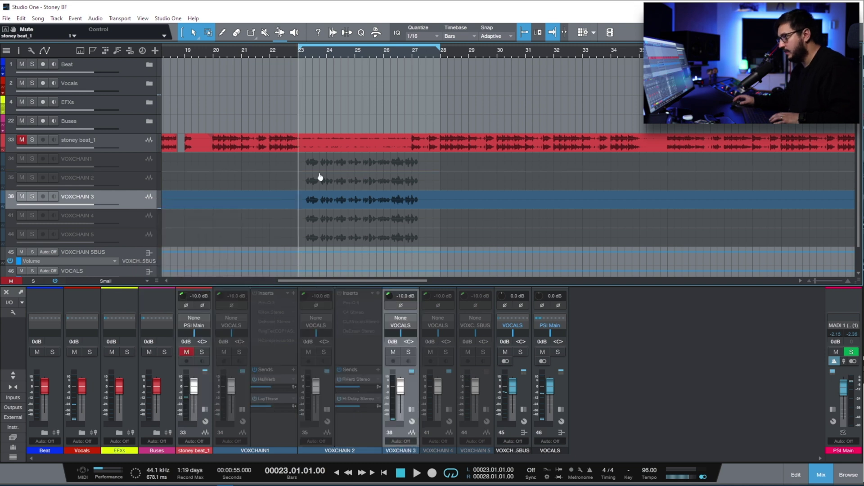
key("space")
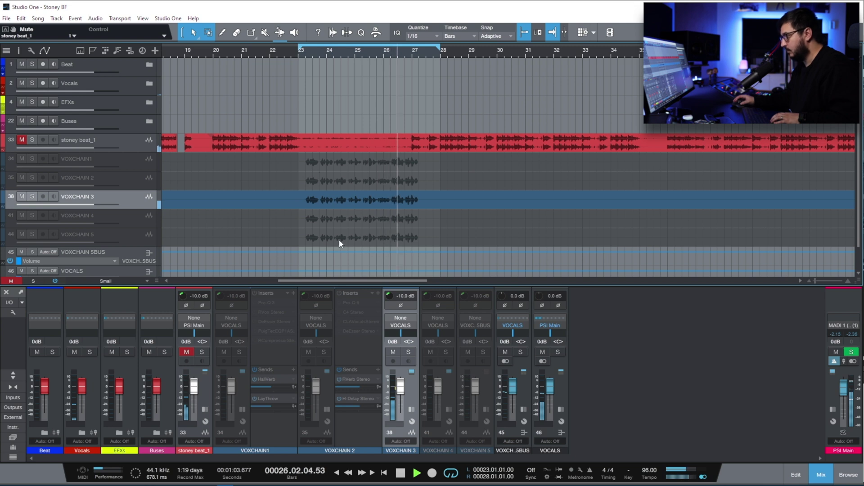
key("space")
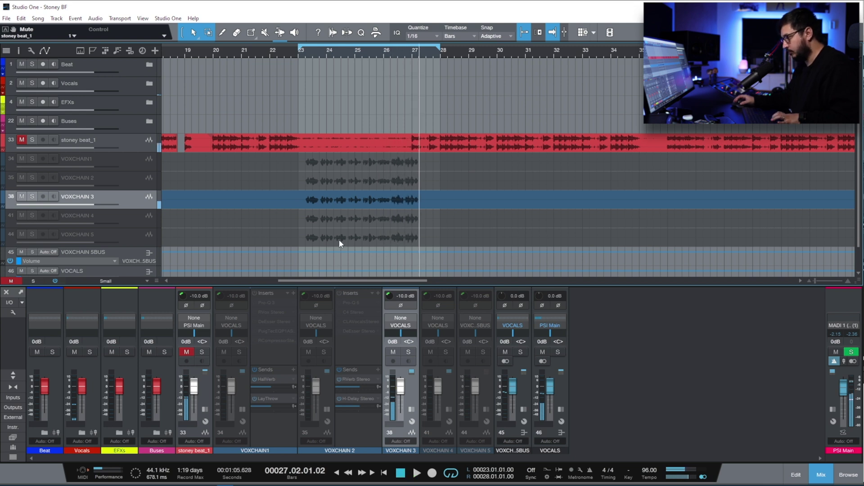
Expand the VOXCHAIN 3 channel and review its Pre 1973, Comp FET-76, Comp TUBE-STA and Pro-DS inserts.
left_click(411, 409)
left_click(436, 312)
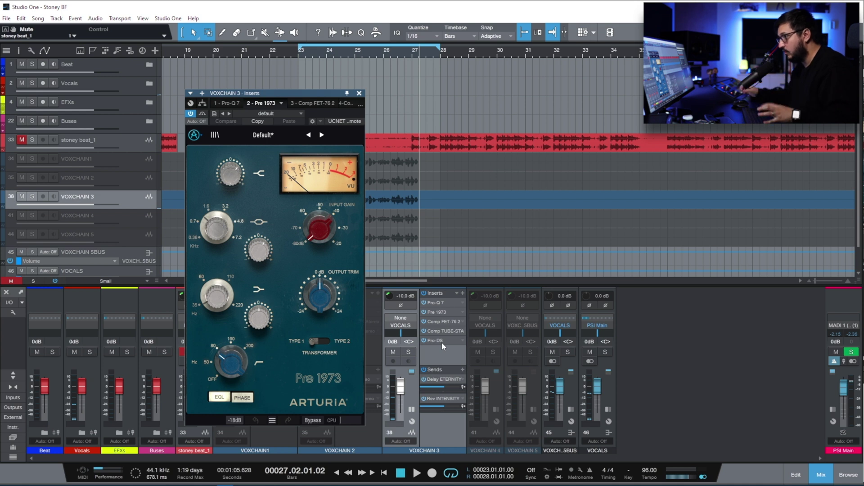
mouse_move(303, 309)
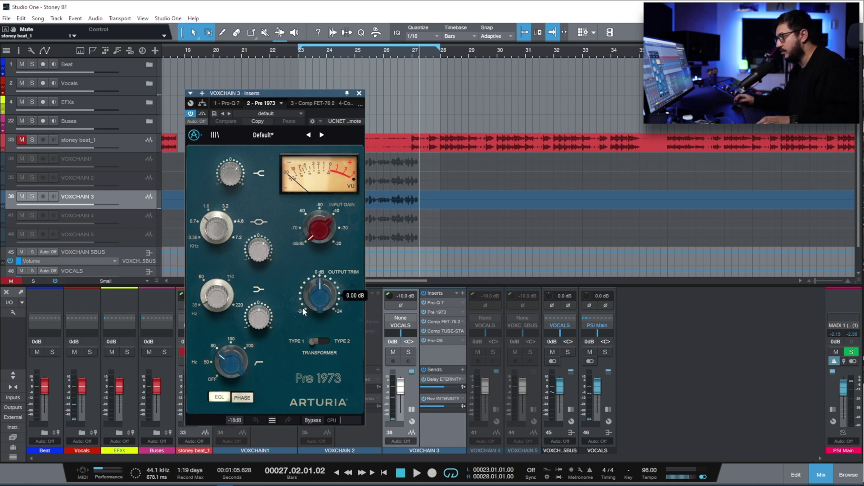
left_click(440, 325)
left_click_drag(472, 90, 346, 168)
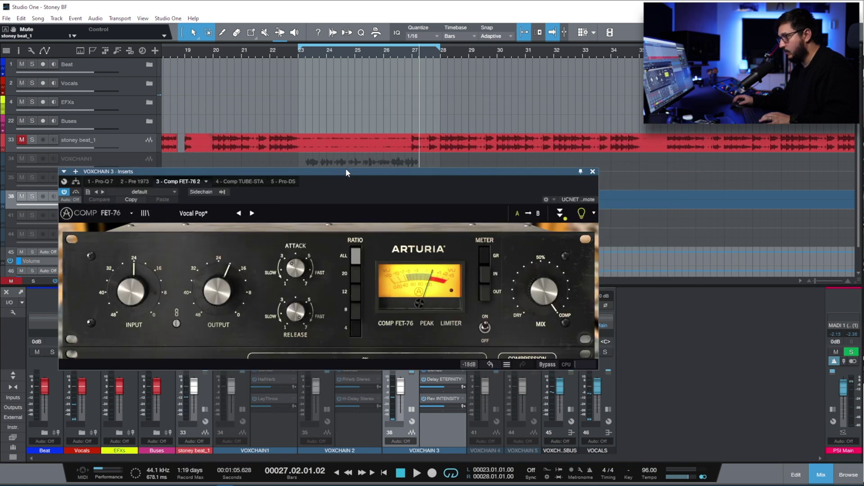
left_click(230, 181)
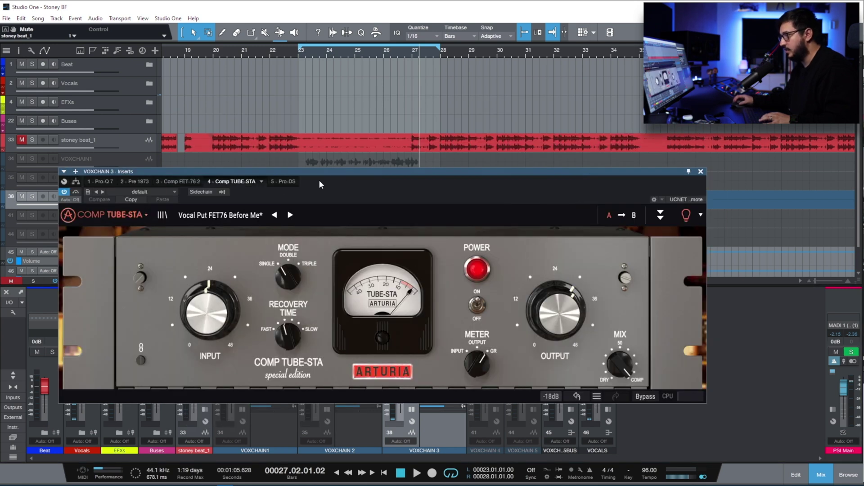
left_click(283, 182)
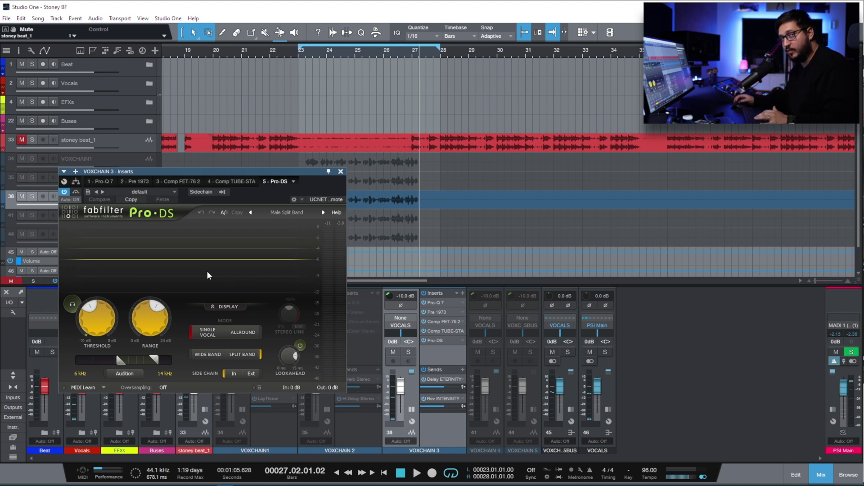
left_click(341, 172)
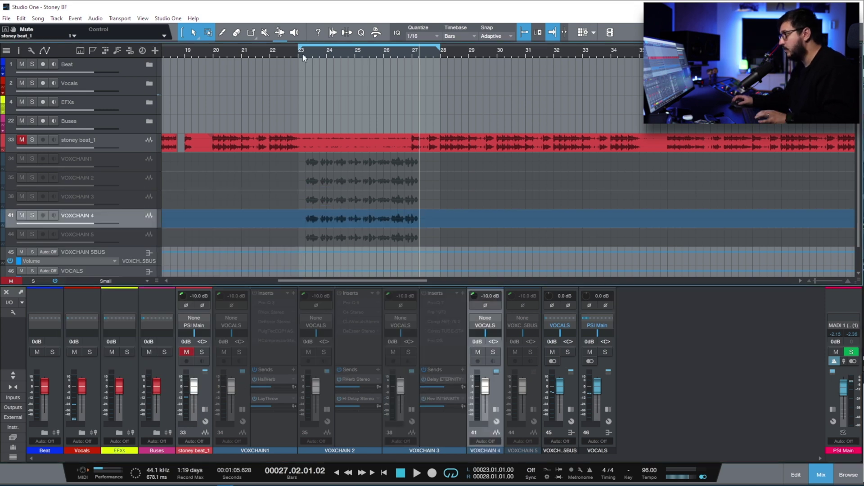
Audition the VOXCHAIN 4 vocal from the second beat of bar 23.
left_click(304, 55)
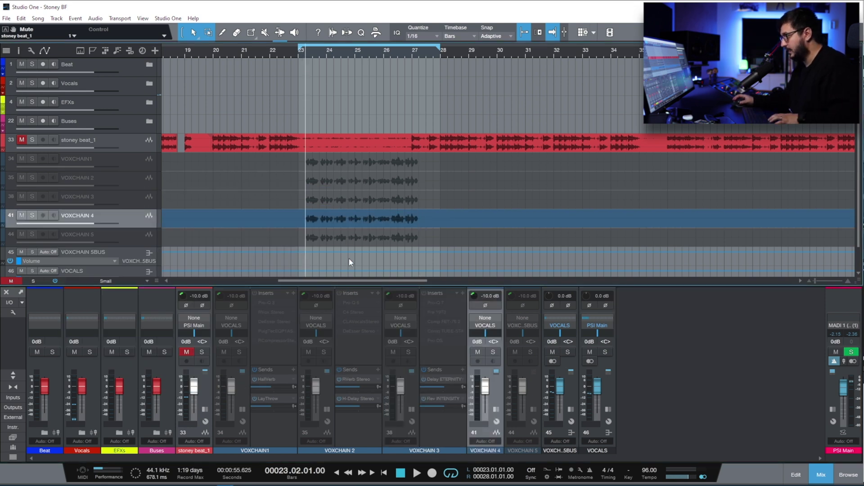
key("space")
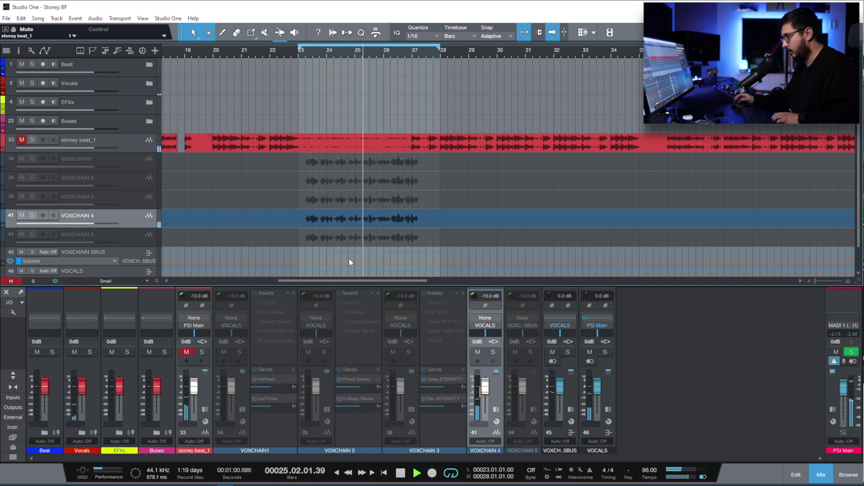
key("space")
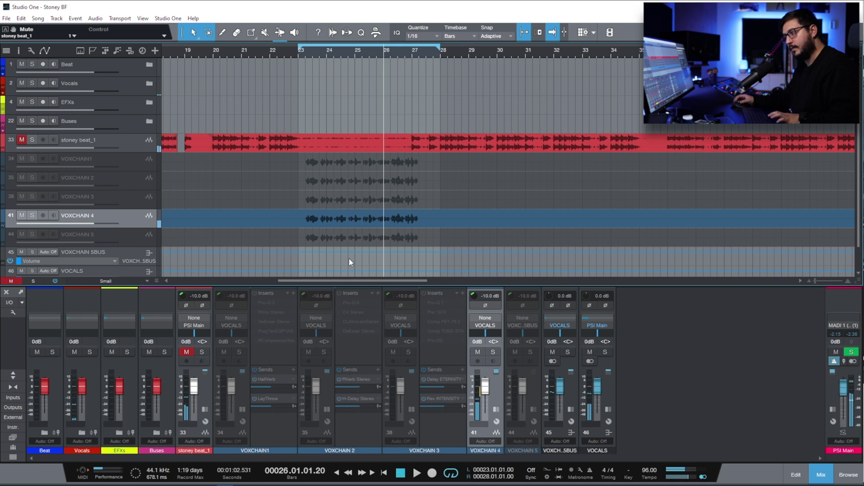
Open VOXCHAIN 4's inserts, play briefly from bar 23 beat 3 with C4 shown, and review SieQ and Tube-Tech CL 1B.
key("F11")
left_click(311, 56)
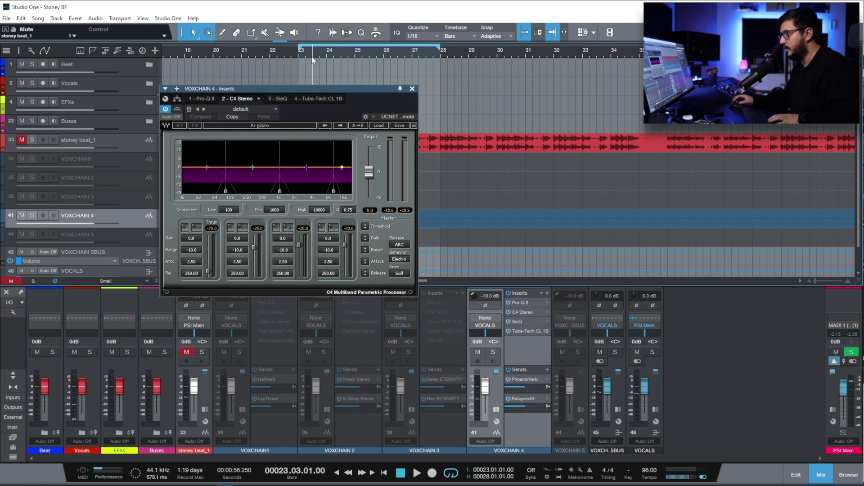
key("space")
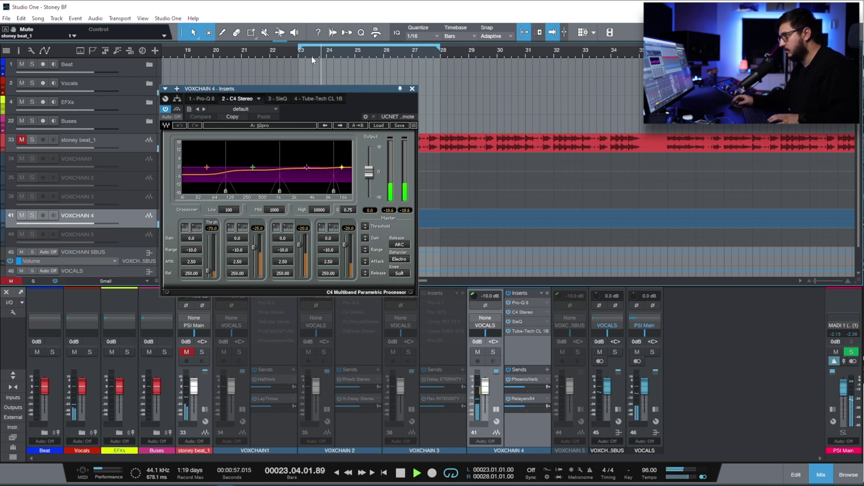
key("space")
left_click(277, 99)
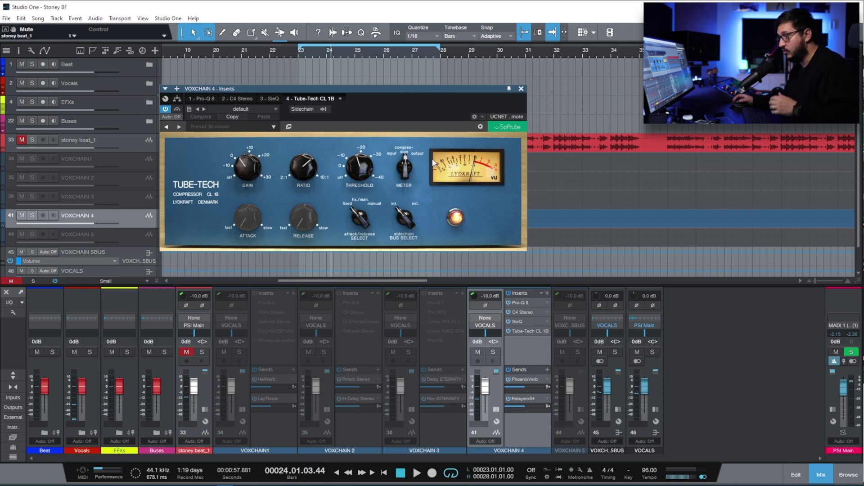
Inspect the PhoenixVerb and Relayer effects on VOXCHAIN 4's sends.
left_click(524, 379)
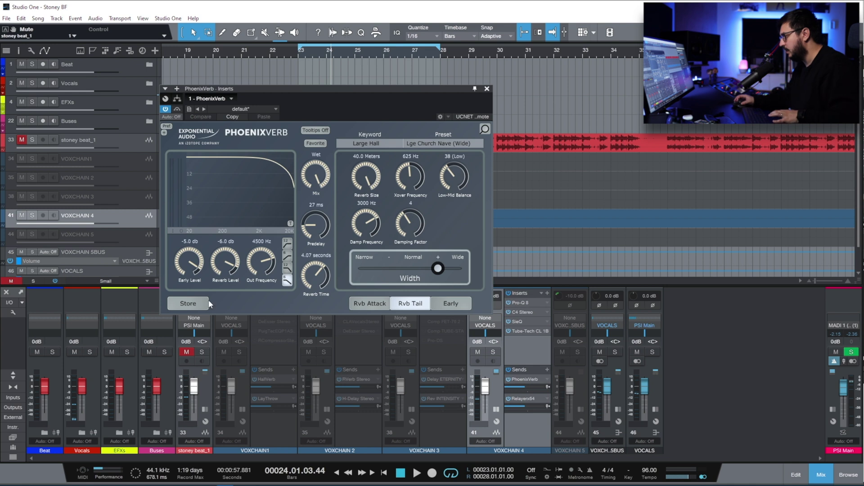
left_click(525, 399)
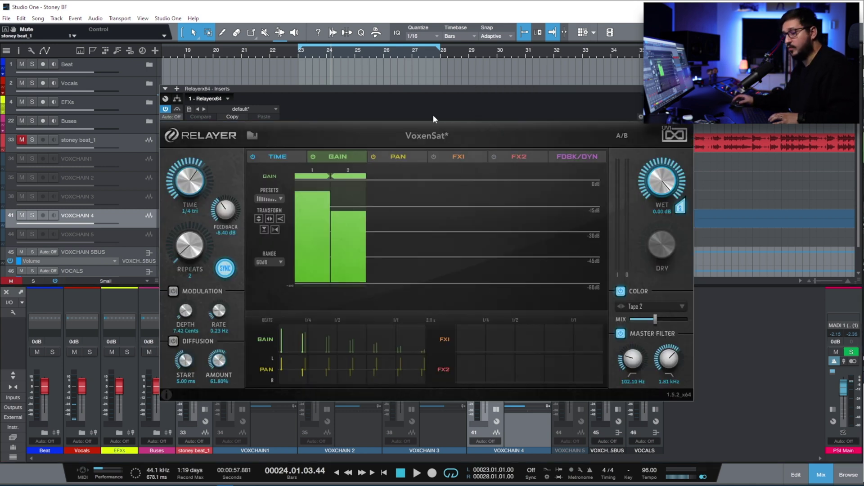
Close the Relayer effect, disable the VOXCHAIN 4 track and enable VOXCHAIN 5 in its place.
right_click(127, 215)
key("Escape")
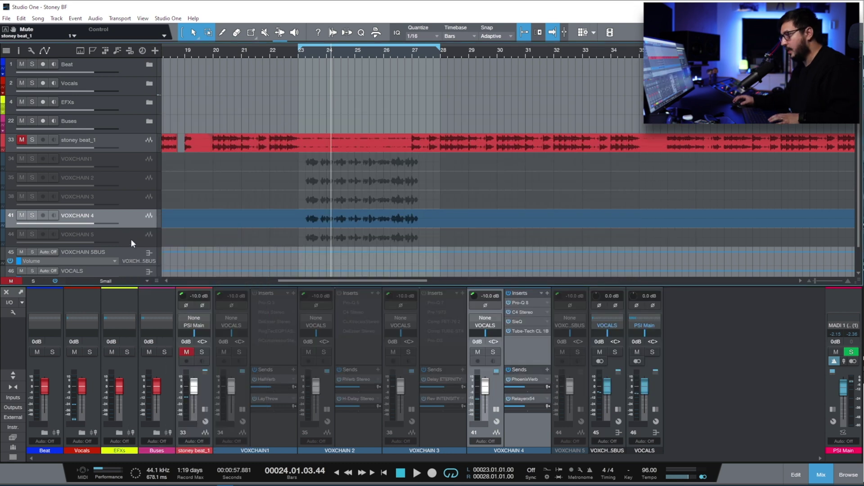
left_click(131, 239)
Audition VOXCHAIN 5 from the second beat of bar 23 while lowering the VOXCHAIN 5BUS volume to -2.1 dB.
left_click(307, 117)
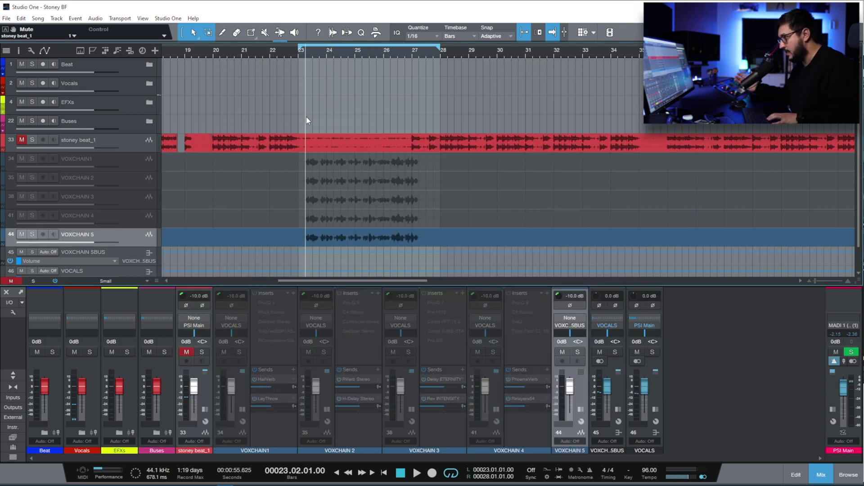
key("space")
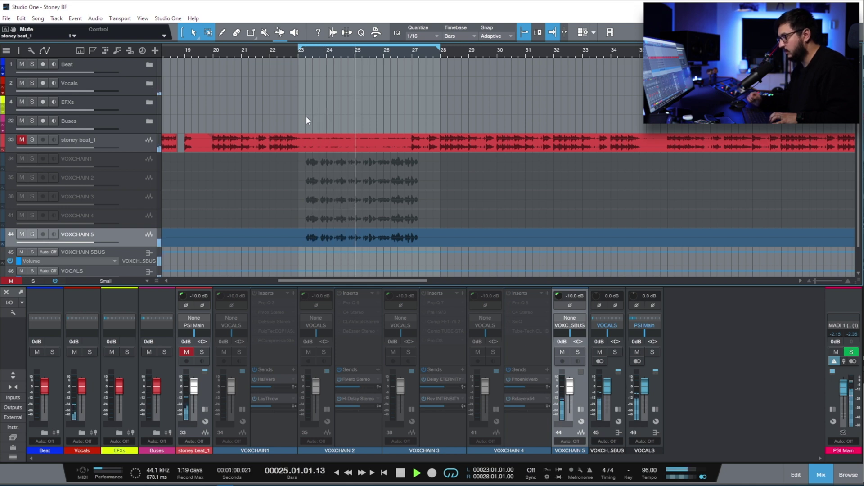
left_click_drag(605, 390, 607, 393)
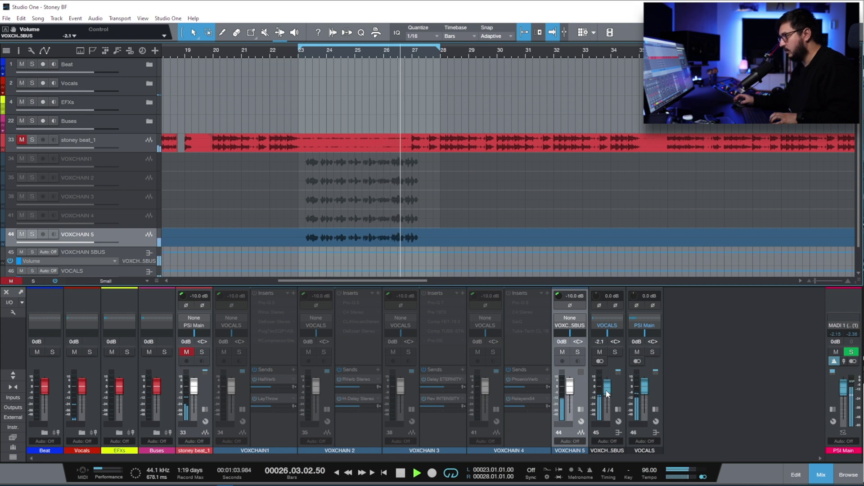
key("space")
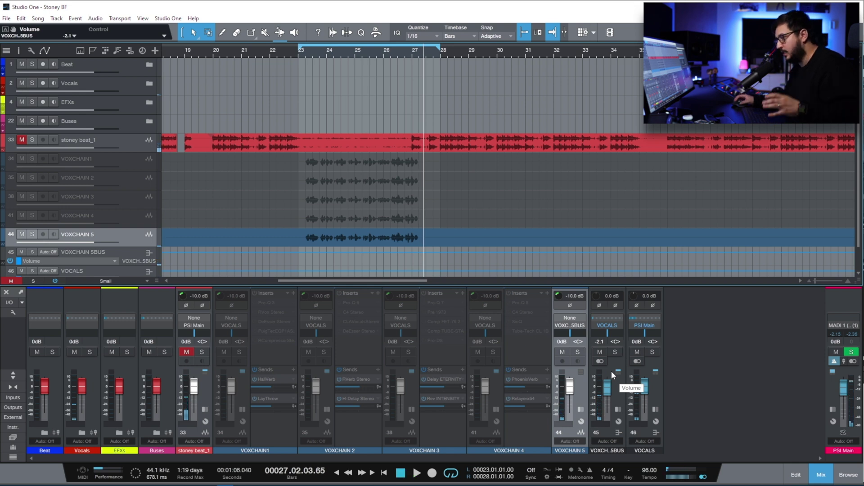
Expand the VOXCHAIN 5BUS channel and review the De-Esser and the rest of the module chain in its Nectar 4 insert.
left_click(618, 409)
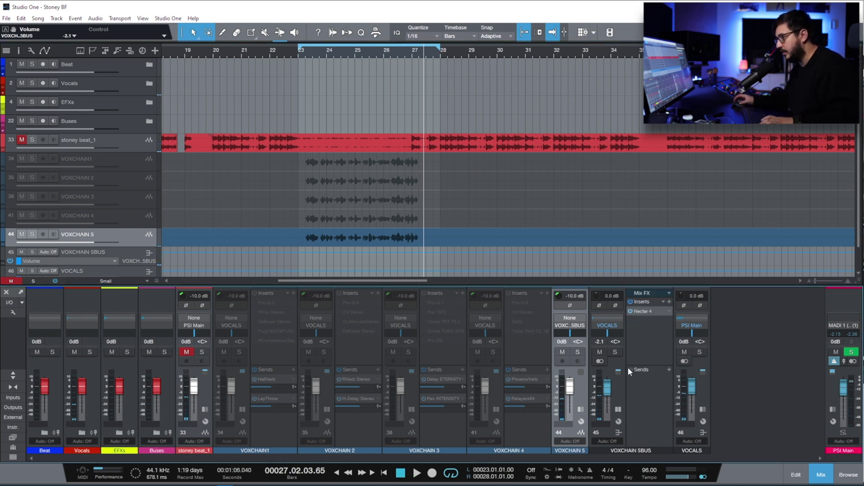
left_click(644, 314)
left_click(454, 162)
left_click(377, 159)
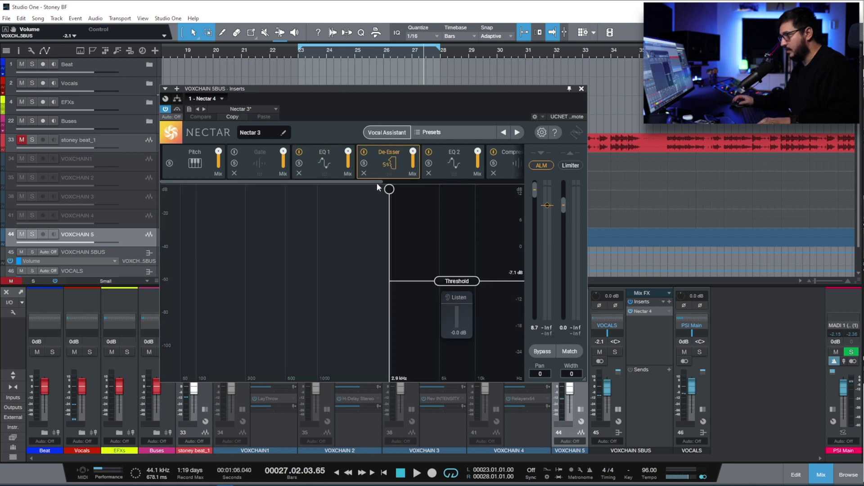
left_click_drag(374, 181, 403, 182)
left_click(440, 181)
left_click(433, 161)
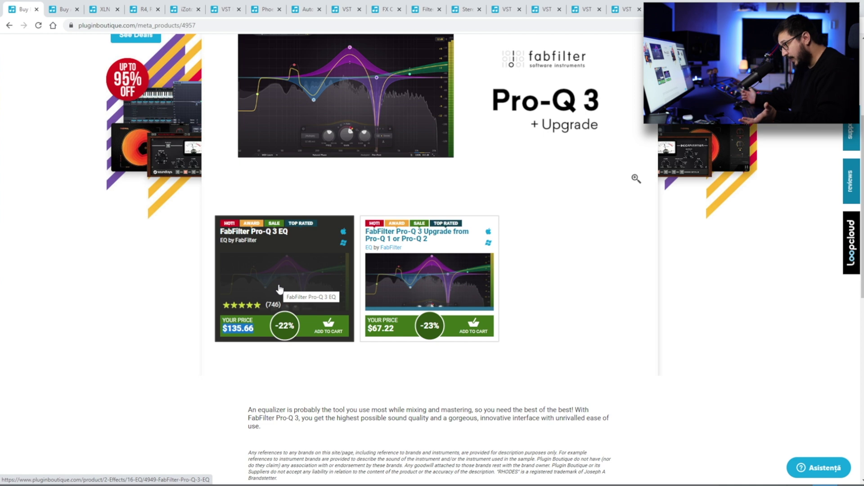
In the browser, highlight the FabFilter Pro-Q 3 EQ discount and close the Pro-Q 3 and Arturia FX Plugins pages.
double_click(284, 326)
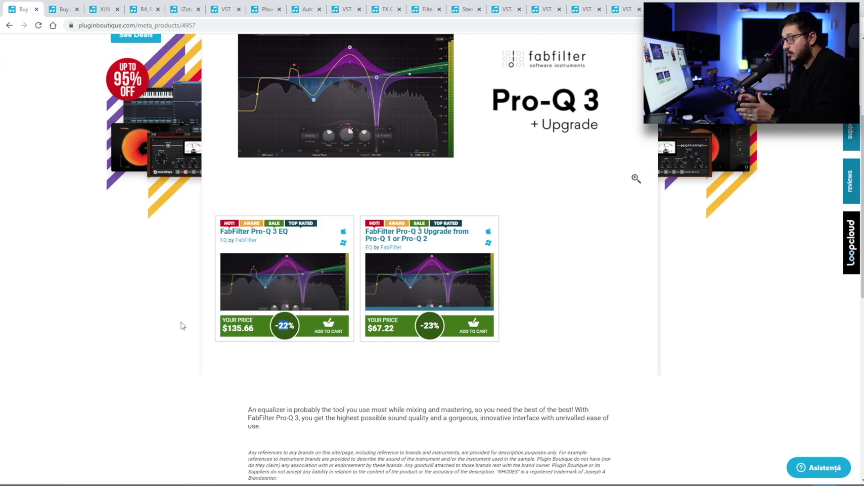
left_click(36, 10)
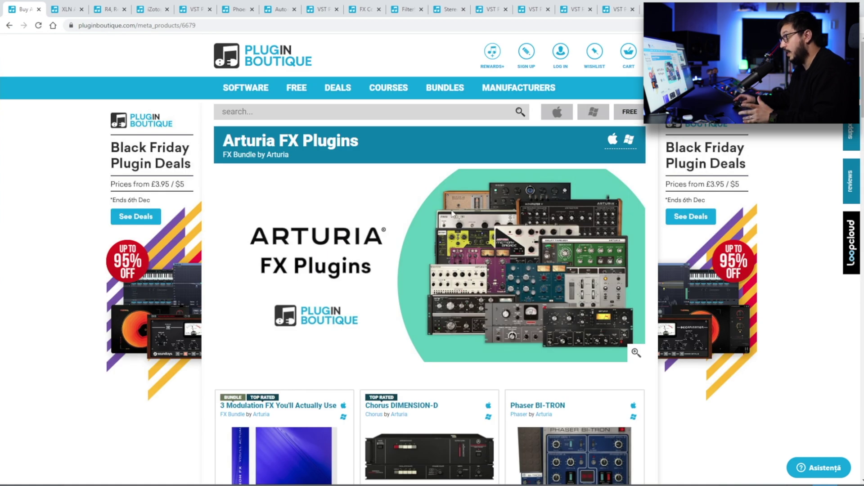
key("ctrl+w")
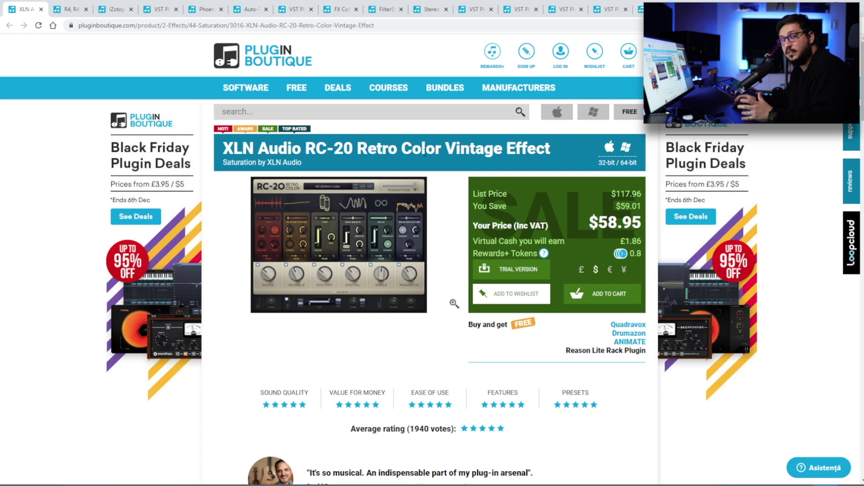
Switch to Studio One and solo the stoney beat_1 track.
key("alt+Tab")
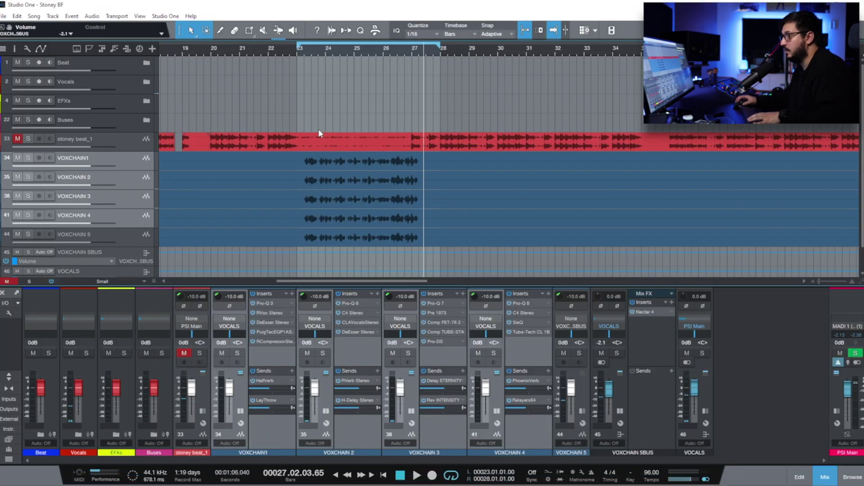
left_click(115, 145)
left_click(27, 138)
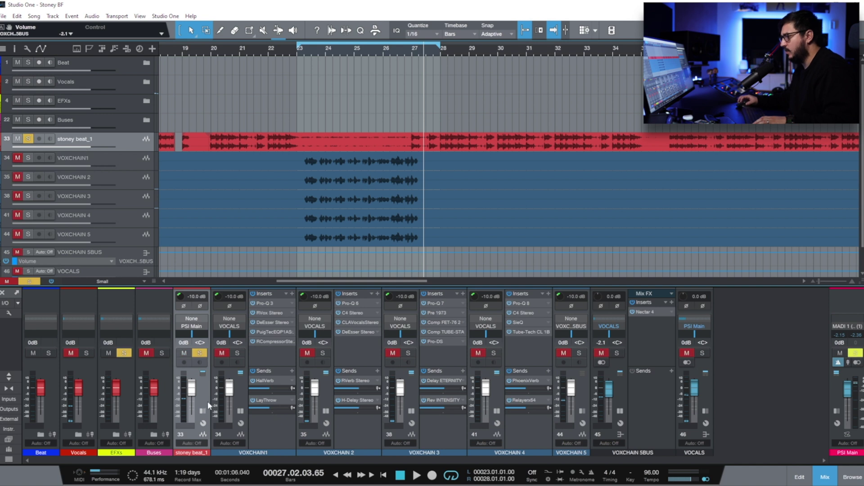
Expand the stoney beat_1 channel and search its insert effects for "RC".
left_click(209, 399)
left_click(255, 303)
left_click(269, 386)
left_click(255, 293)
type("RC")
double_click(285, 136)
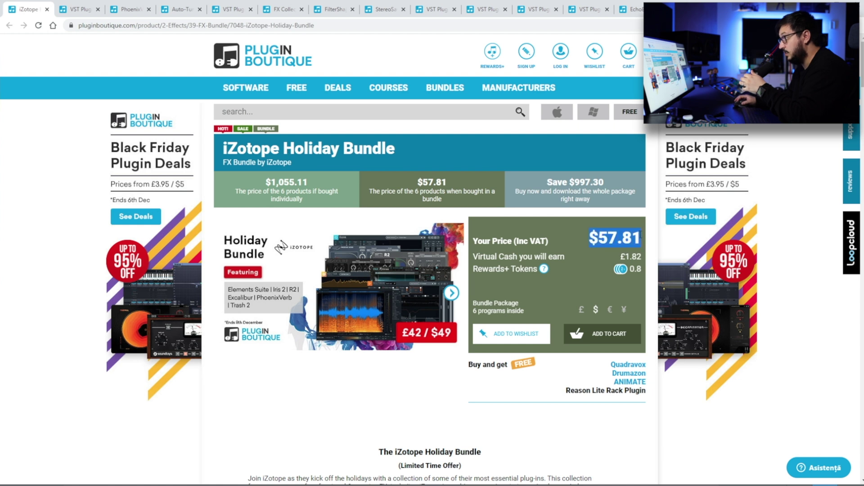
Examine the plug-ins and system requirements on the iZotope Holiday Bundle page in the browser, highlighting the Exponential Audio R2 Stereo heading.
scroll(405, 329, "down", 6)
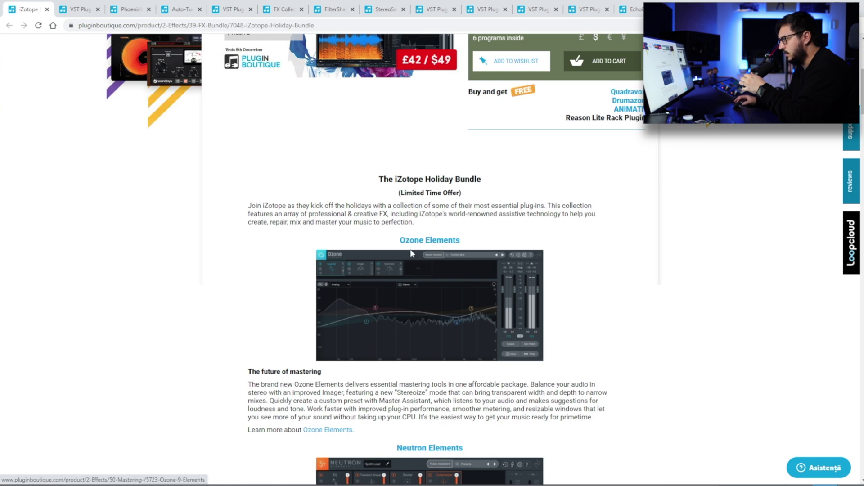
scroll(285, 288, "down", 4)
scroll(230, 289, "down", 6)
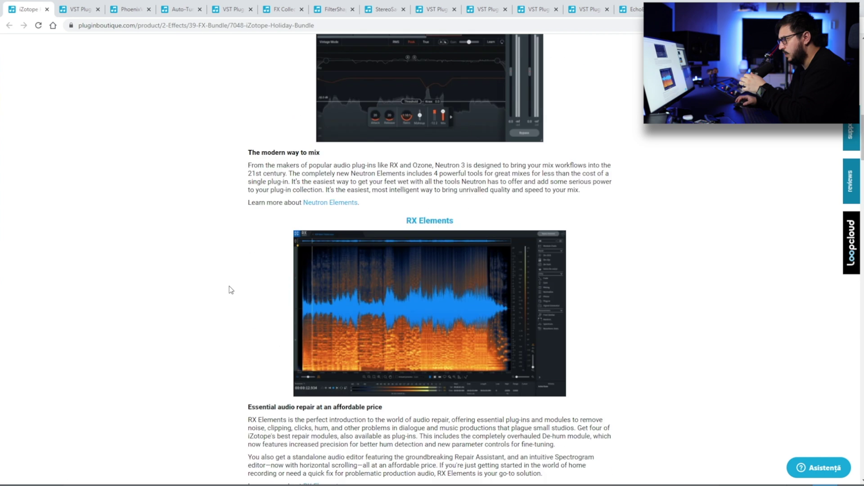
scroll(211, 262, "down", 5)
scroll(258, 269, "down", 5)
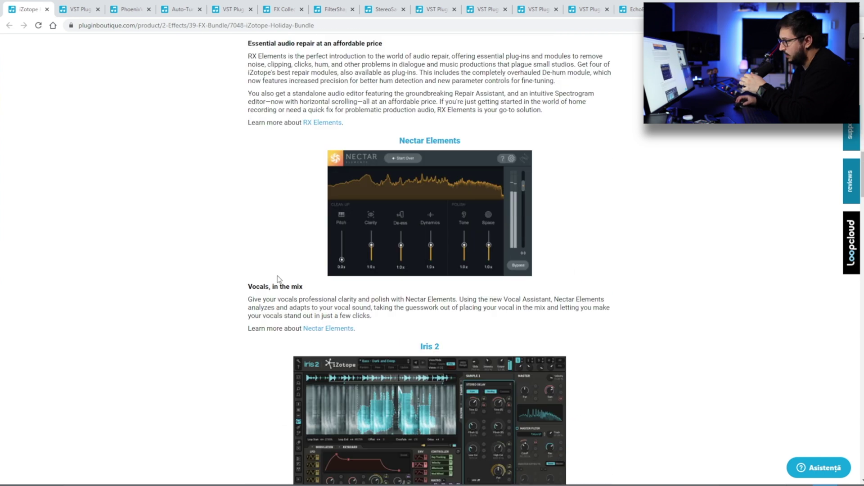
scroll(150, 304, "down", 5)
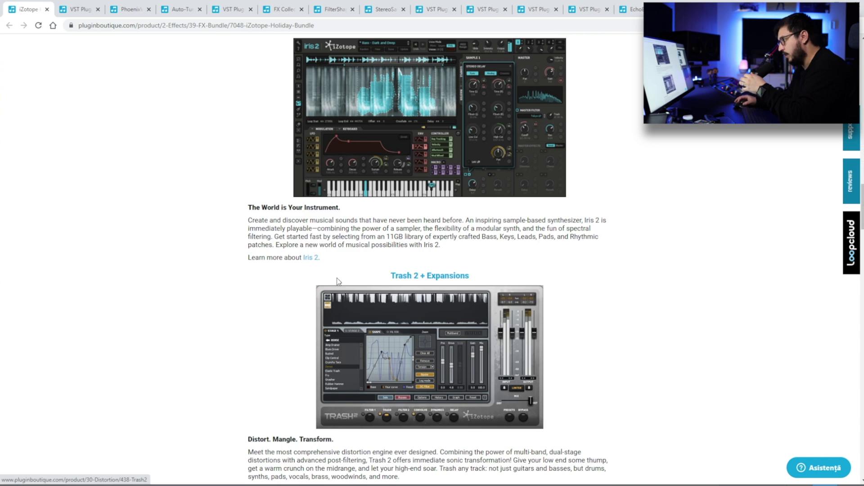
scroll(170, 318, "down", 6)
scroll(420, 205, "up", 2)
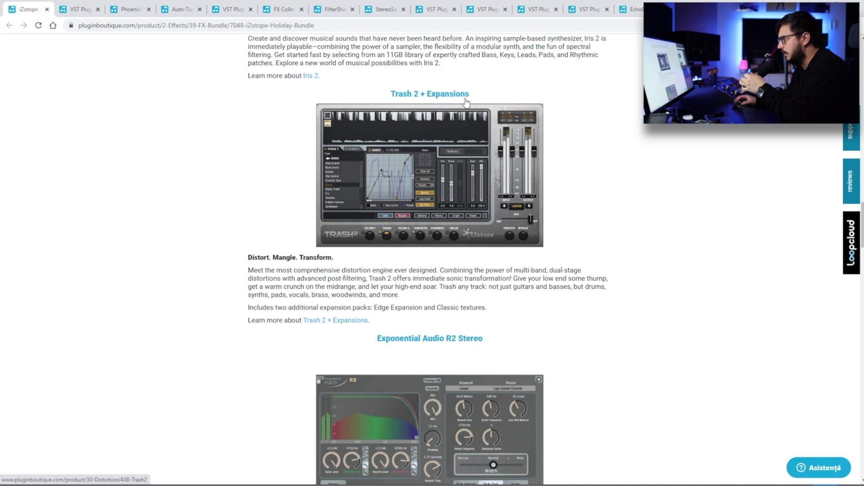
left_click_drag(363, 342, 484, 340)
scroll(286, 355, "down", 3)
scroll(259, 315, "down", 15)
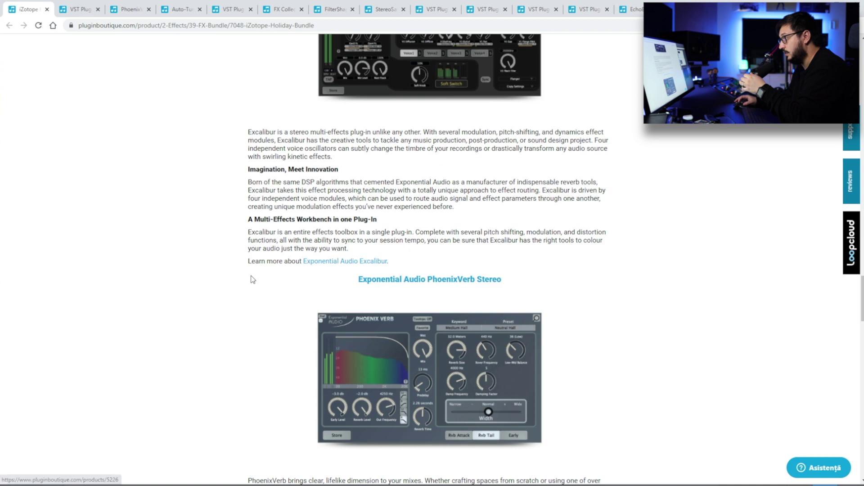
scroll(246, 302, "down", 1)
scroll(239, 308, "down", 14)
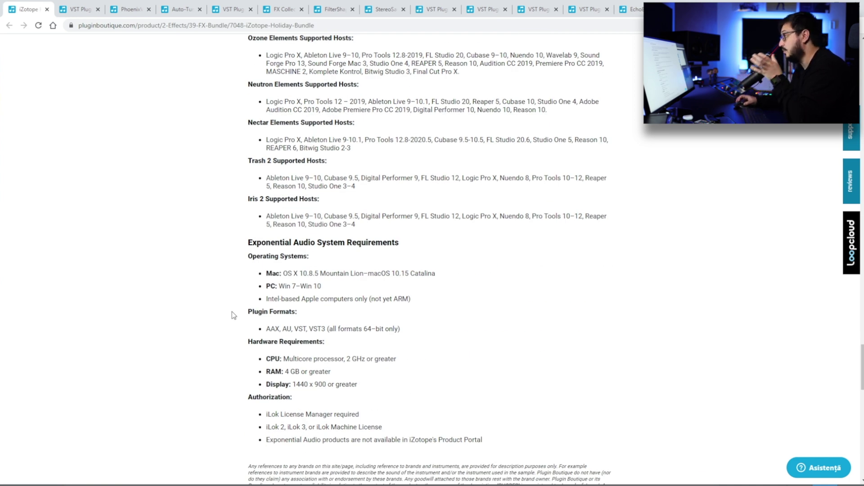
scroll(232, 311, "up", 20)
scroll(589, 214, "up", 20)
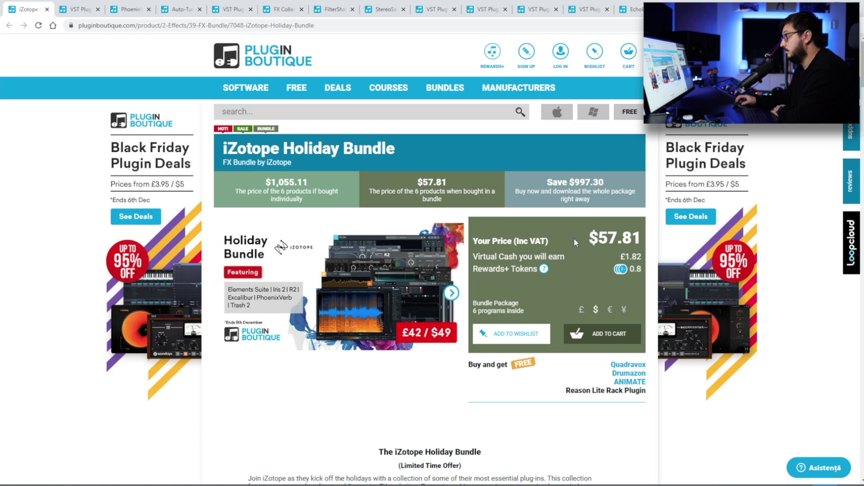
Close the iZotope Holiday Bundle and Ozone 9 Sale pages and highlight the price on the PhoenixVerb Stereo page.
left_click(47, 10)
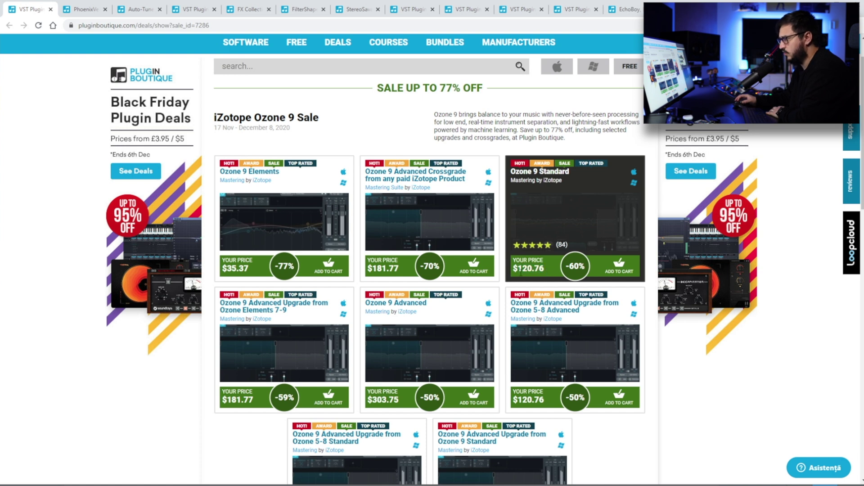
left_click(50, 9)
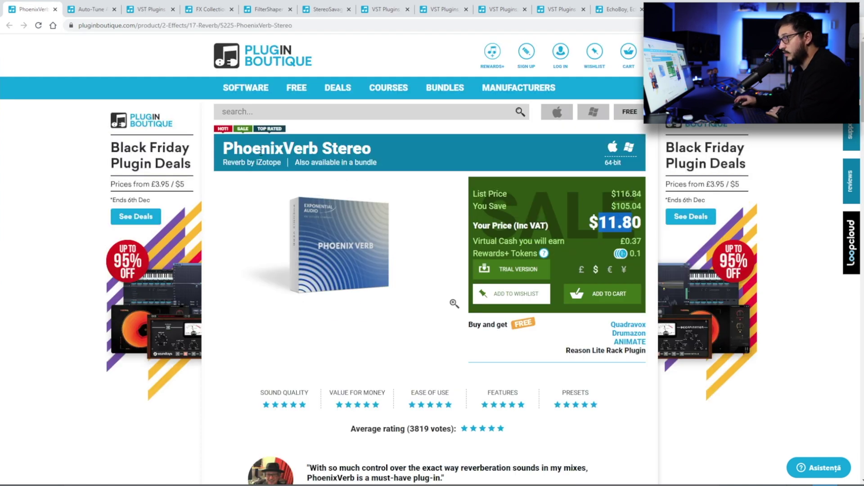
left_click_drag(599, 222, 474, 225)
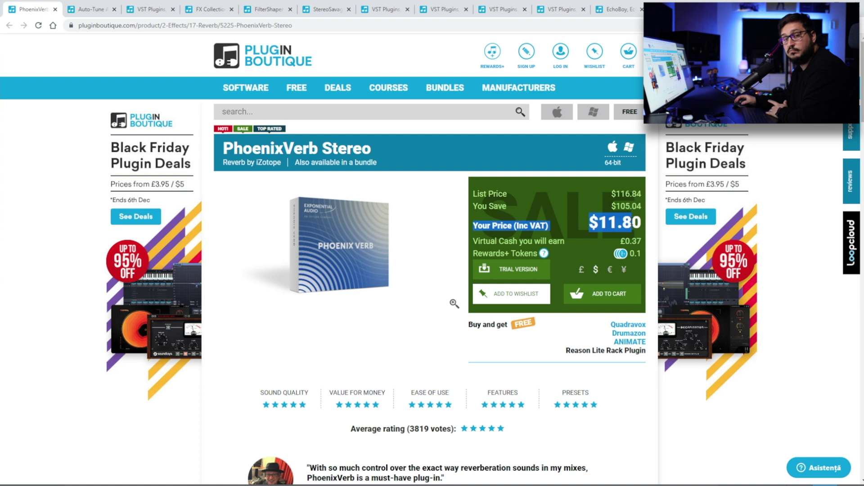
left_click(632, 223)
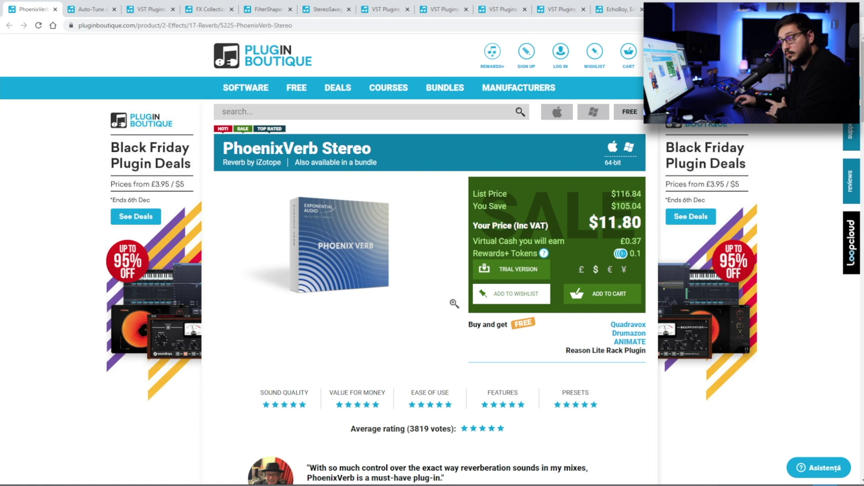
Close the PhoenixVerb and Auto-Tune Access pages and examine the effects included in the Arturia FX Collection.
left_click(55, 10)
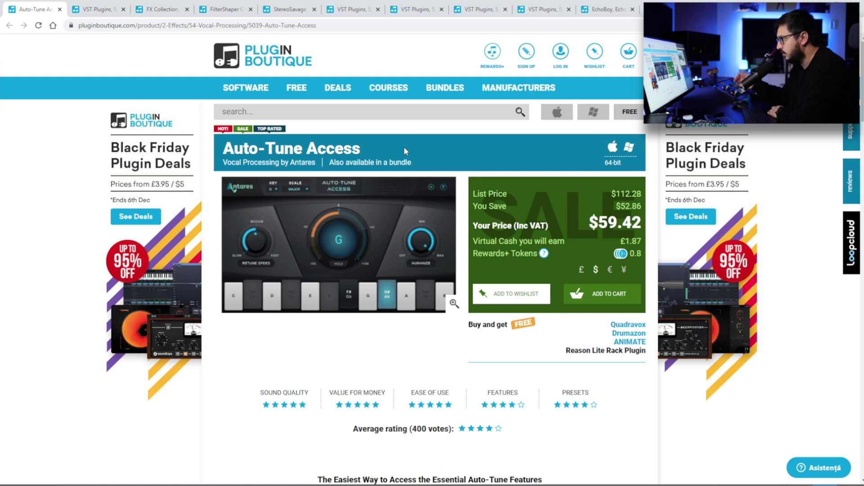
left_click(59, 10)
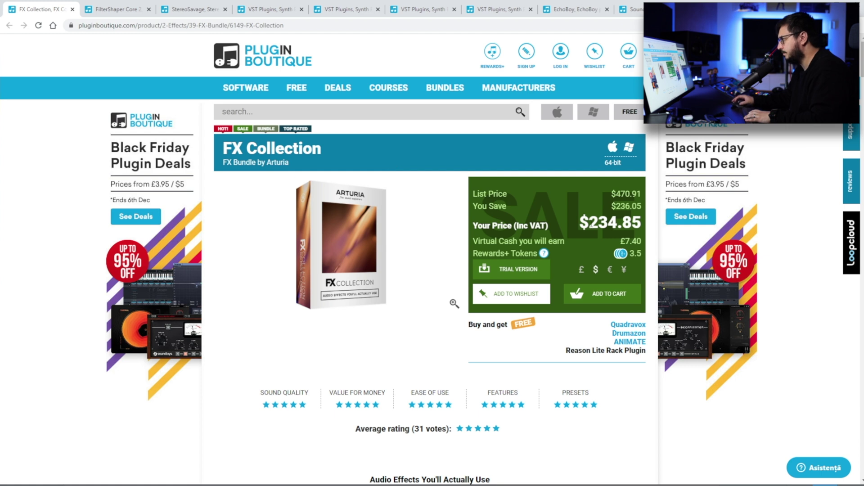
scroll(376, 284, "down", 10)
scroll(377, 284, "down", 15)
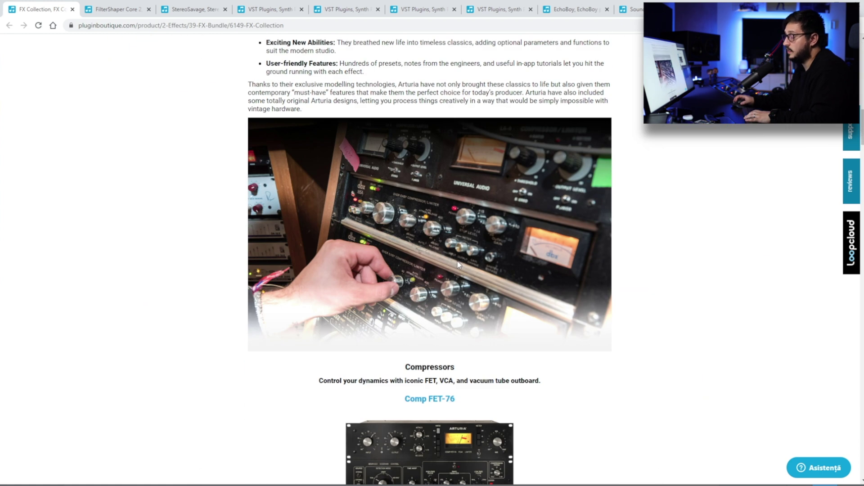
scroll(454, 213, "down", 20)
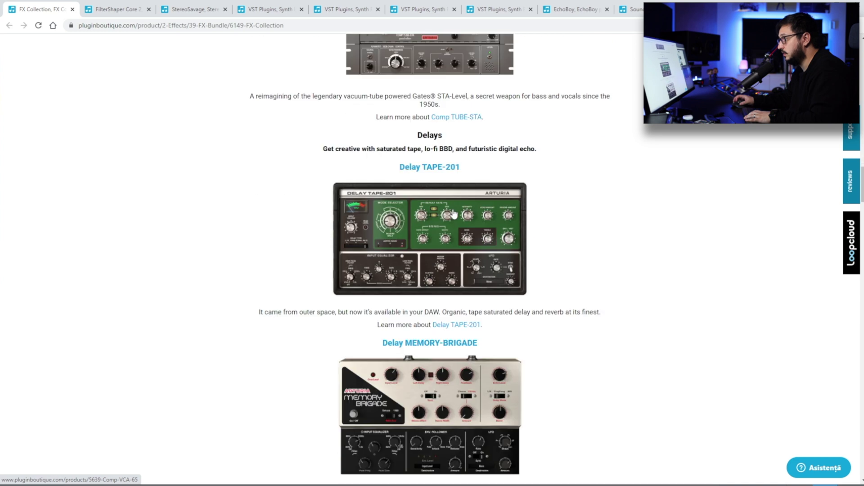
scroll(452, 187, "down", 20)
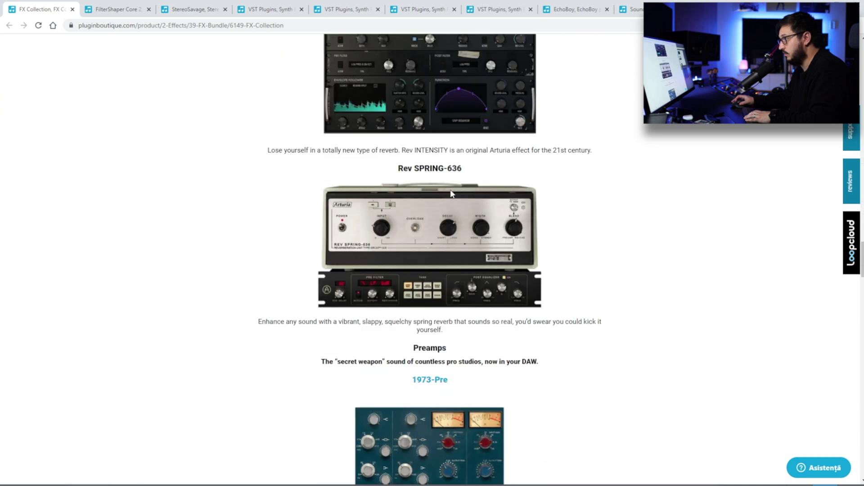
scroll(433, 207, "down", 10)
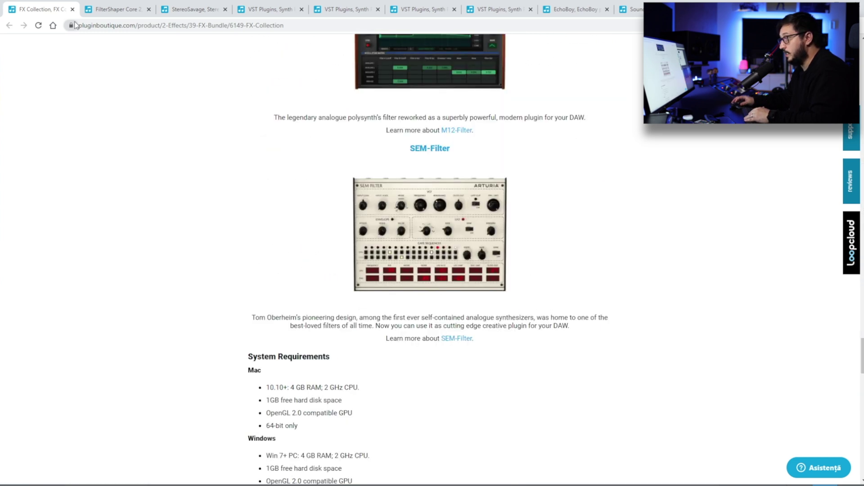
Go through the remaining deals by closing the FX Collection, Cableguys and StereoSavage pages to bring up the Tokyo Dawn Labs Sale.
left_click(72, 9)
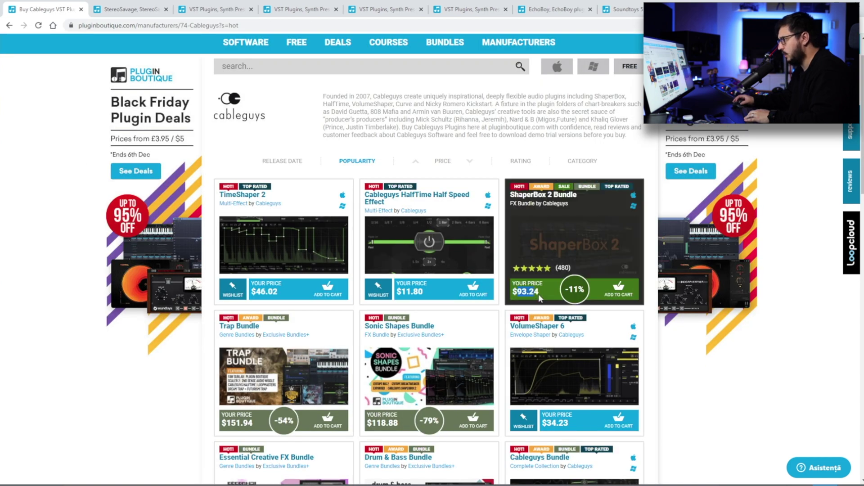
left_click(81, 9)
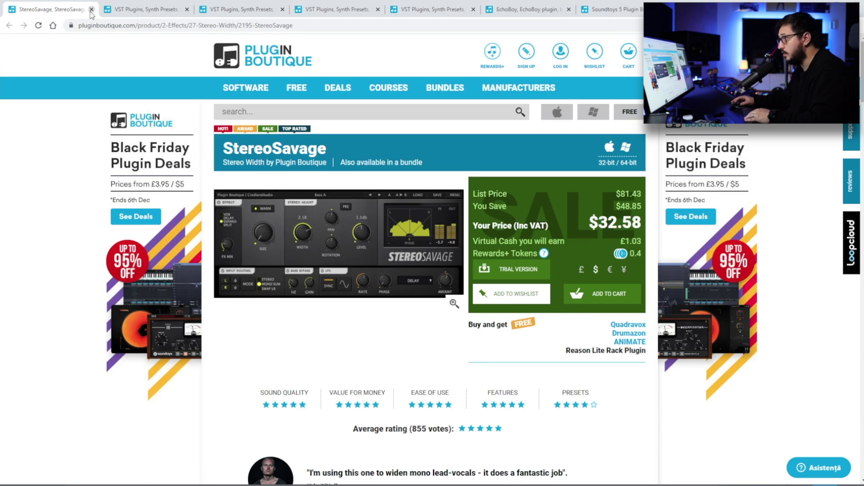
left_click(91, 10)
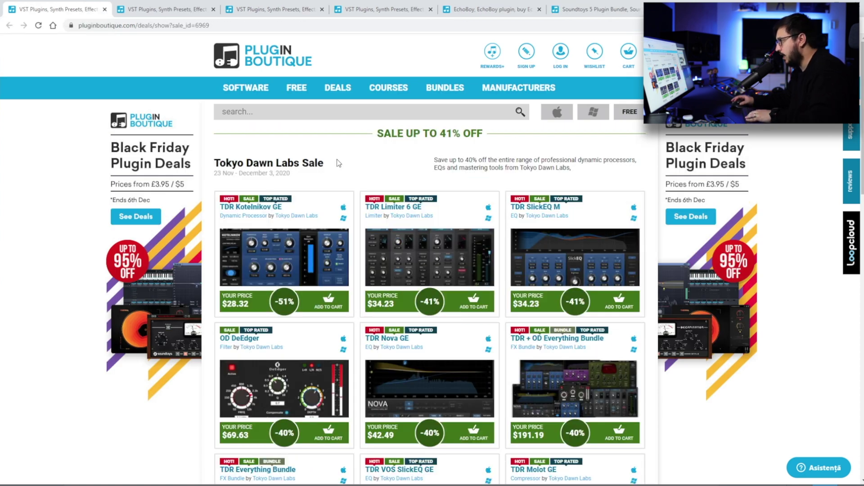
Look through the Tokyo Dawn Labs Sale offers and close that page and the PreSonus Studio One Sale page.
scroll(337, 163, "down", 3)
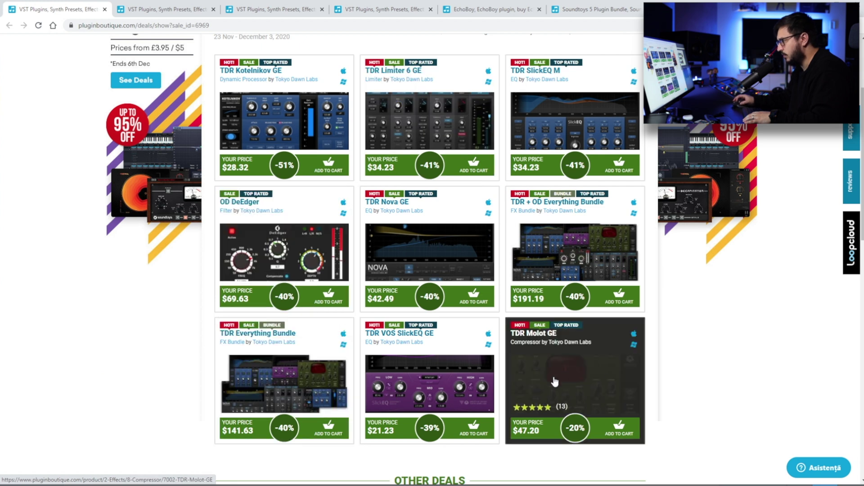
scroll(565, 378, "down", 2)
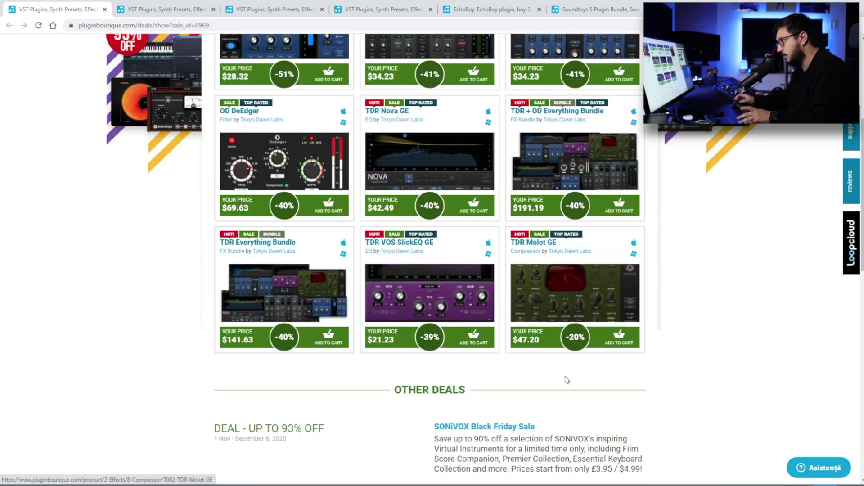
key("ctrl+w")
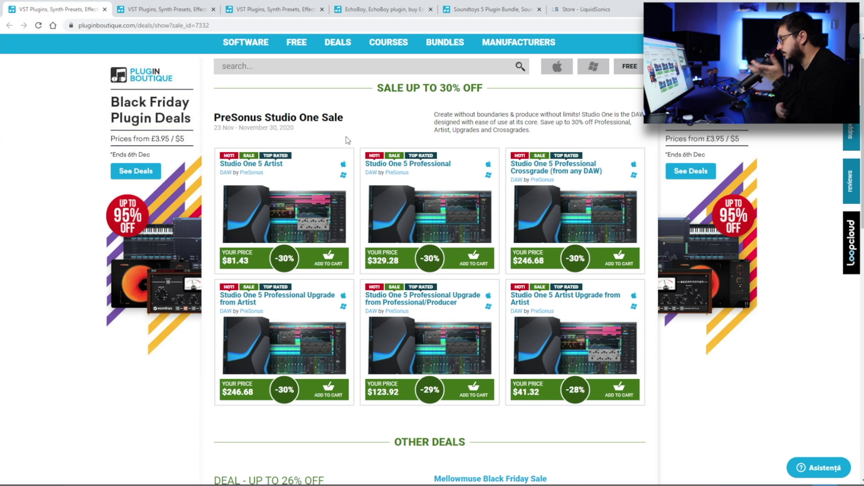
key("ctrl+w")
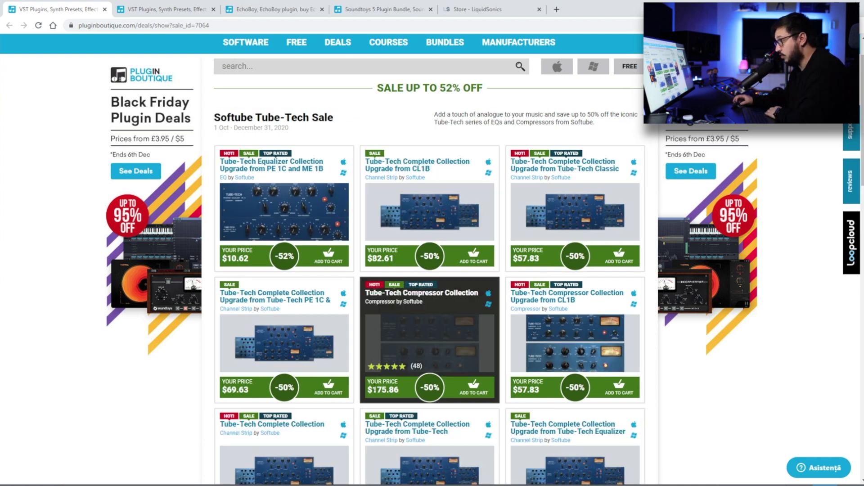
Highlight the Tube-Tech Compressor Collection price on the Softube page, close it, and highlight the Restoration Suite 2 price in the Acon Digital sale.
left_click(401, 390)
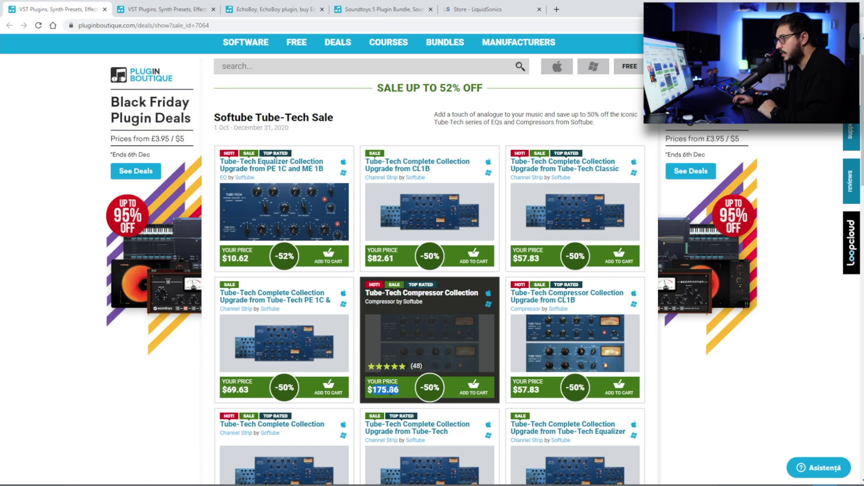
left_click(104, 10)
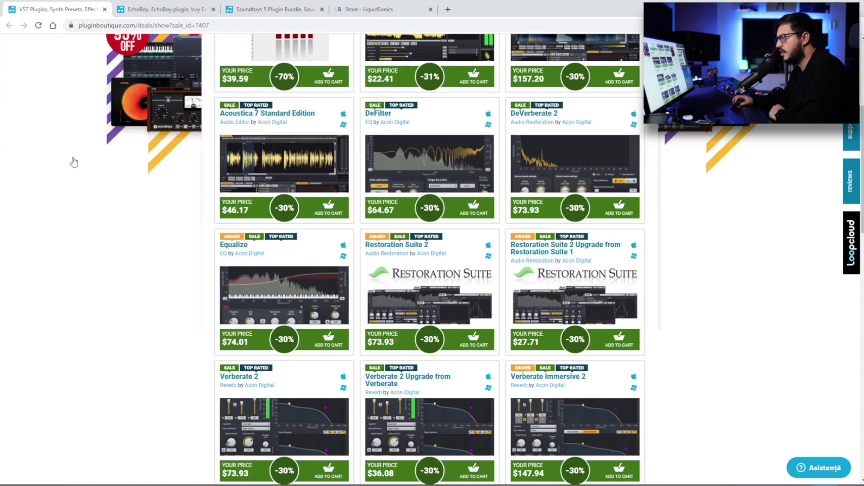
scroll(216, 221, "up", 9)
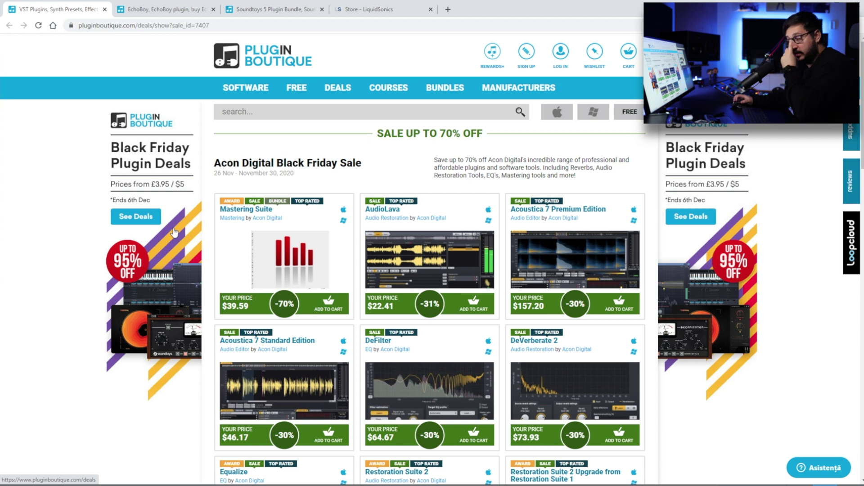
scroll(215, 303, "down", 4)
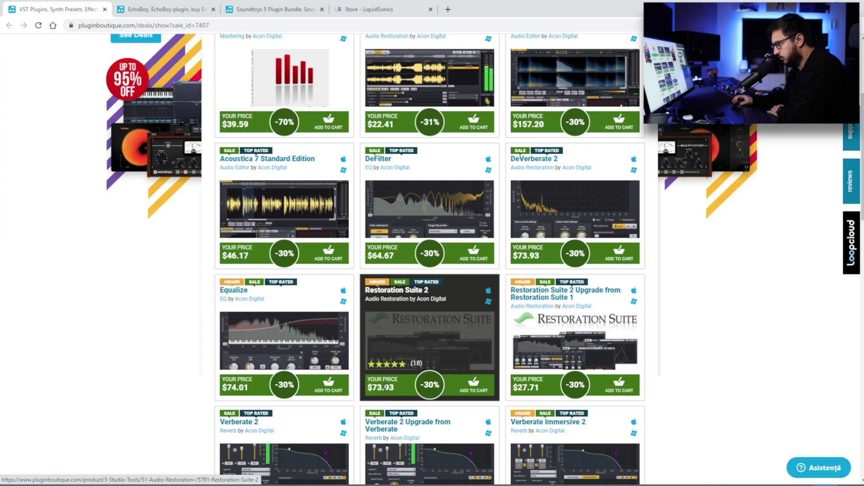
left_click_drag(367, 387, 397, 391)
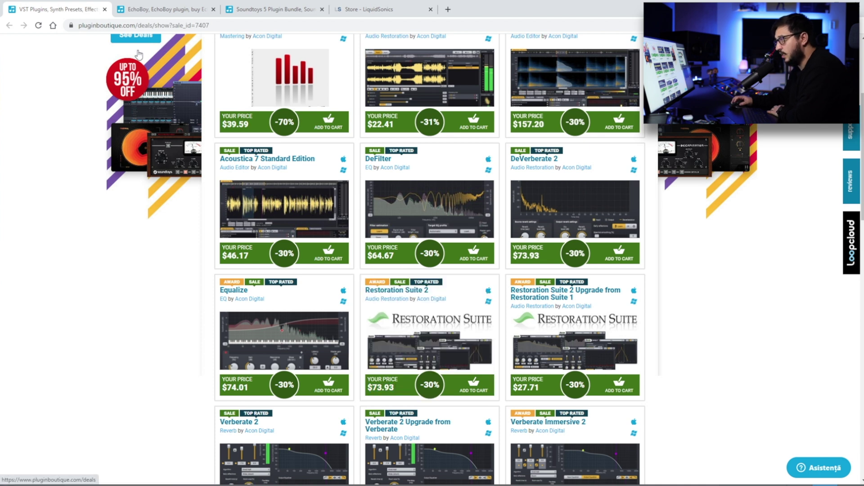
Close the Acon Digital, EchoBoy and Soundtoys 5 Plugin Bundle pages to bring up the LiquidSonics store.
left_click(104, 9)
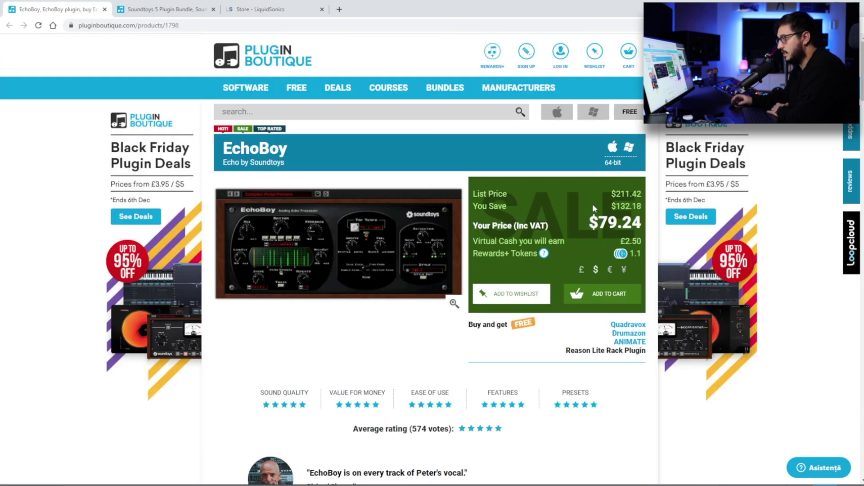
left_click(105, 9)
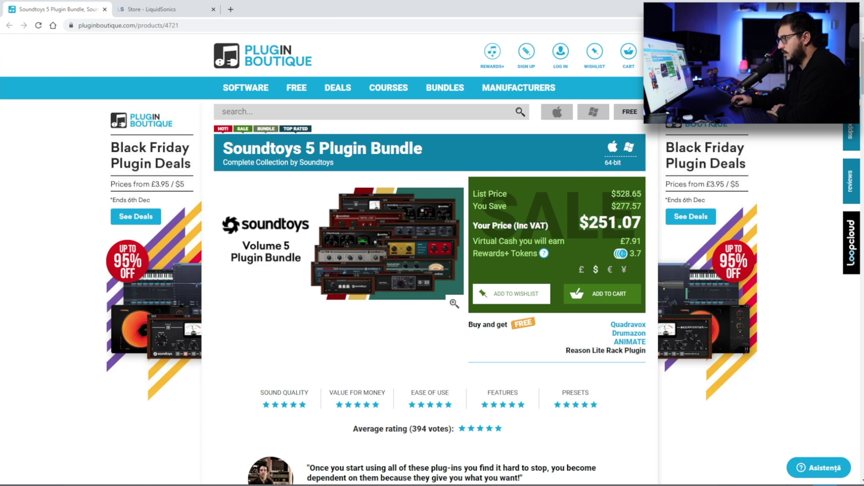
left_click(104, 9)
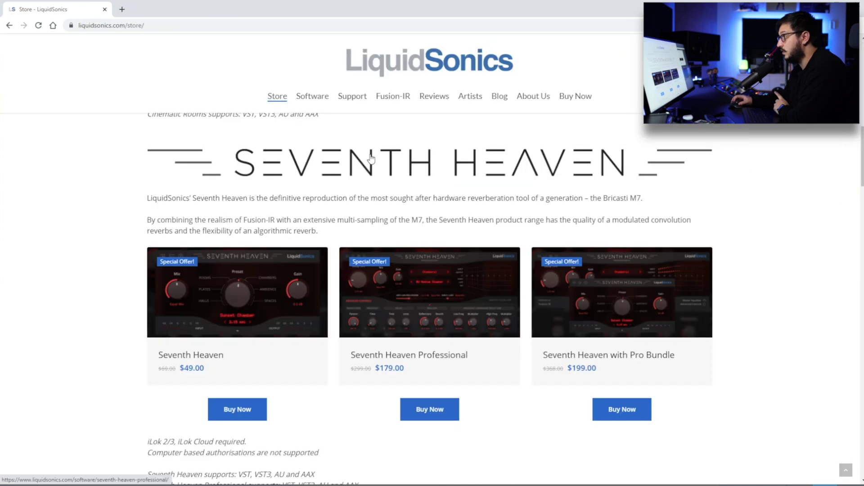
Examine the Seventh Heaven offers in the LiquidSonics store and the soothe2 and spiff offers on the oeksound plug-ins page.
mouse_move(381, 373)
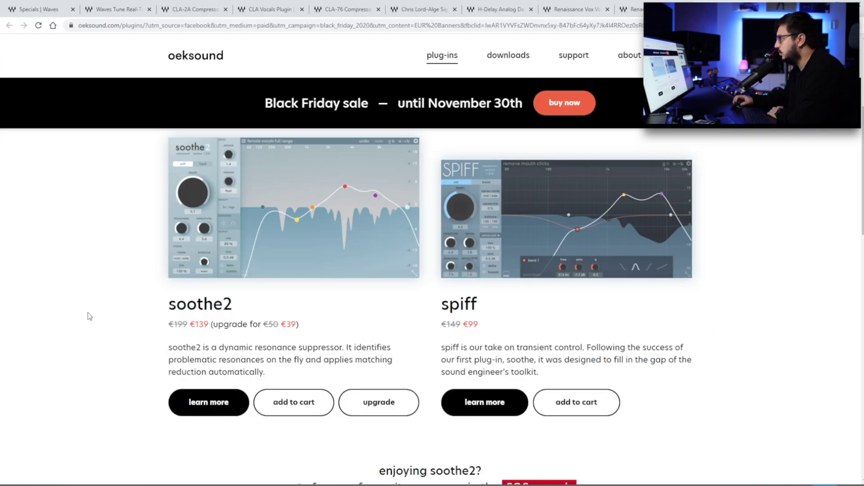
scroll(181, 285, "up", 5)
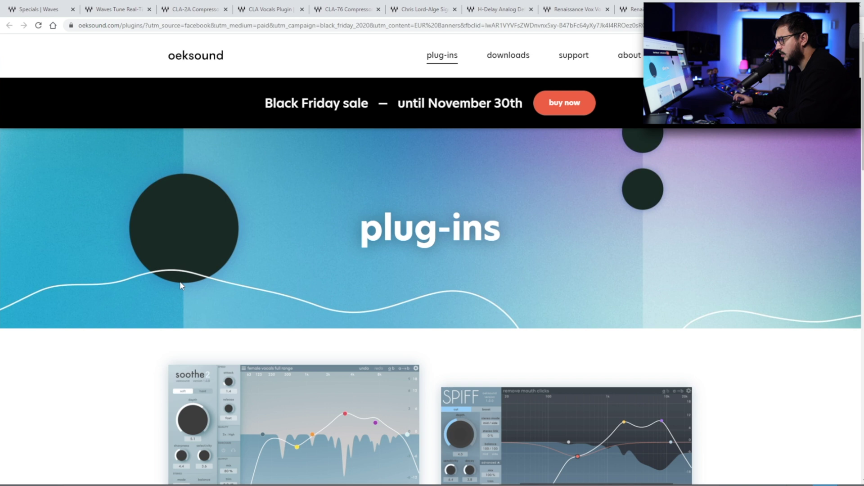
scroll(181, 285, "down", 5)
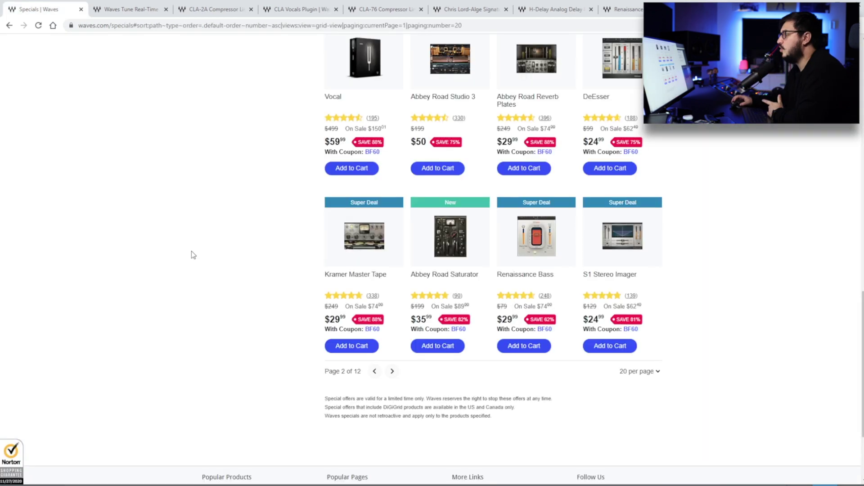
Return to the first page of the Waves Specials and highlight the Waves Tune Real-Time price.
scroll(276, 307, "up", 8)
key("alt+Left")
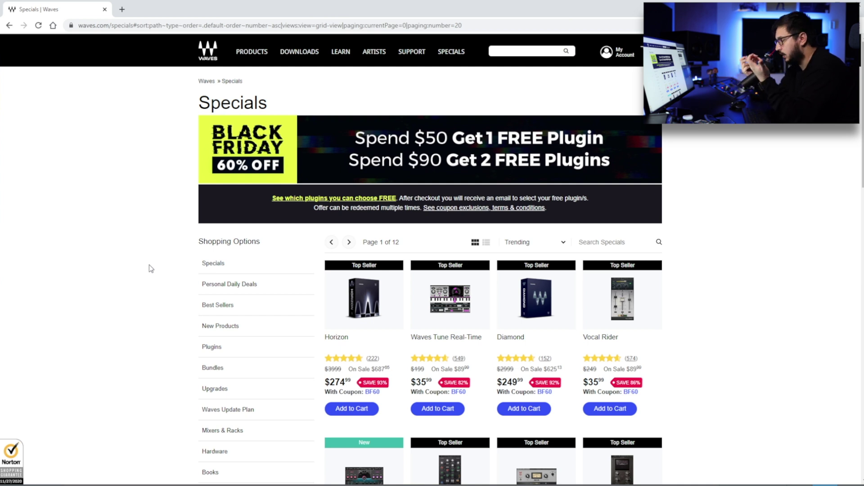
scroll(420, 356, "down", 2)
double_click(418, 291)
left_click_drag(416, 291, 431, 290)
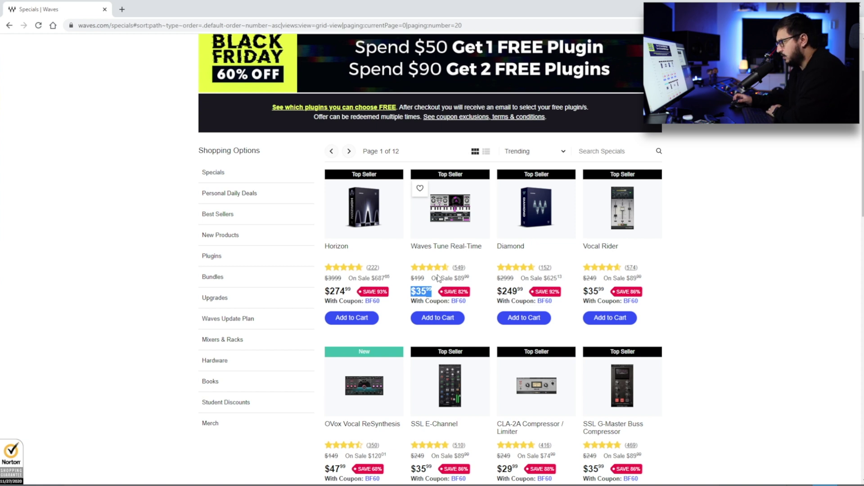
Open the Chris Lord-Alge Signature Series bundle from the Waves Specials in a new tab, review its included plug-ins, and close it.
scroll(695, 242, "down", 4)
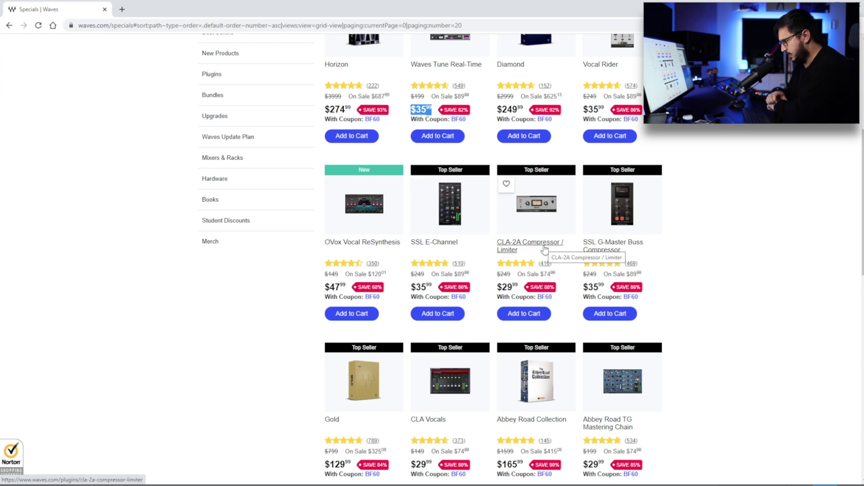
scroll(461, 329, "down", 2)
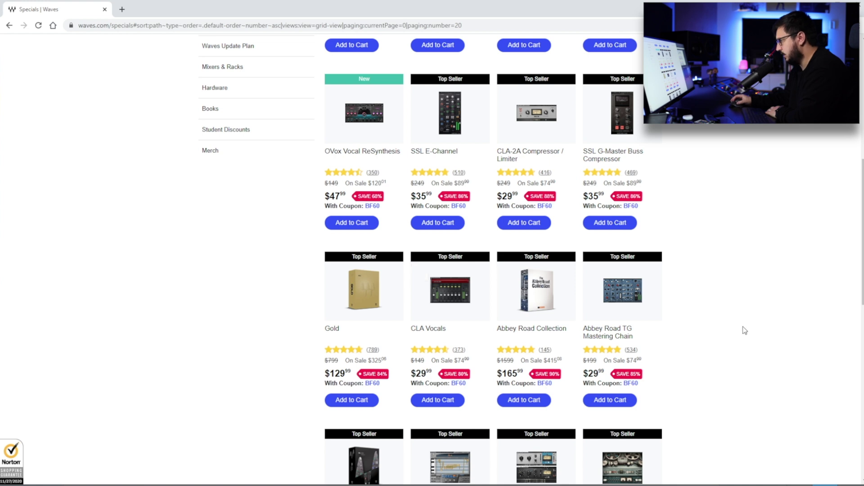
scroll(497, 333, "down", 4)
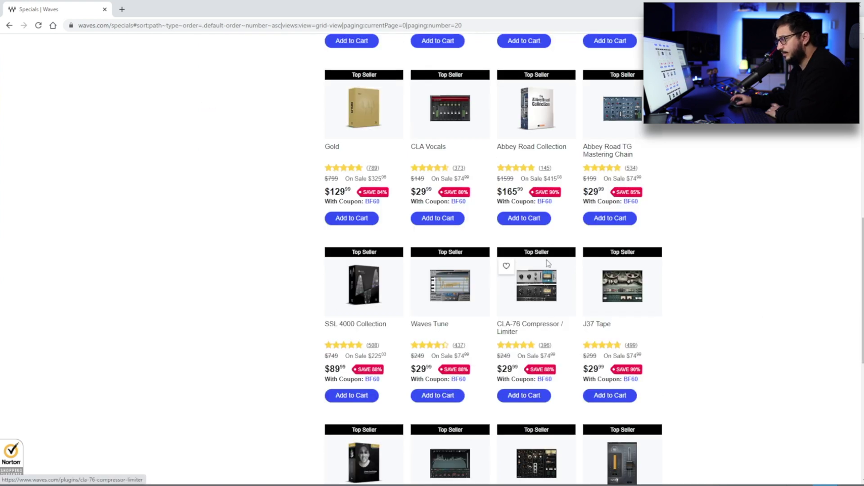
scroll(310, 295, "down", 3)
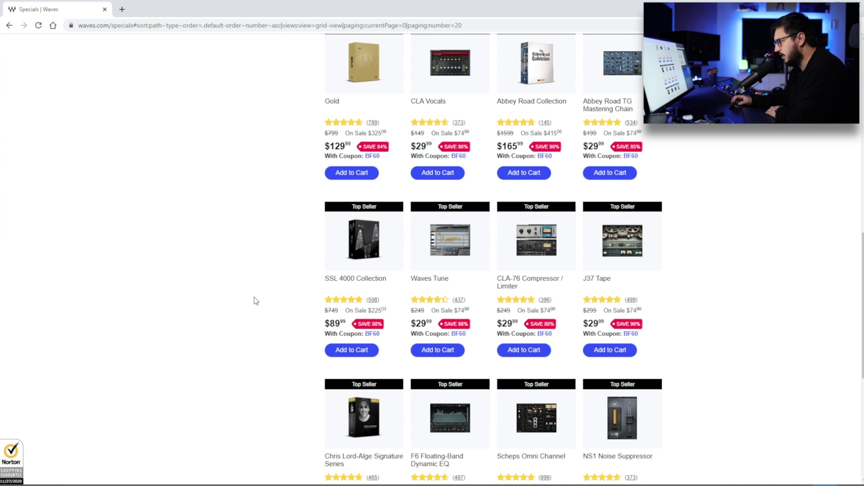
right_click(377, 367)
left_click(396, 374)
left_click(163, 10)
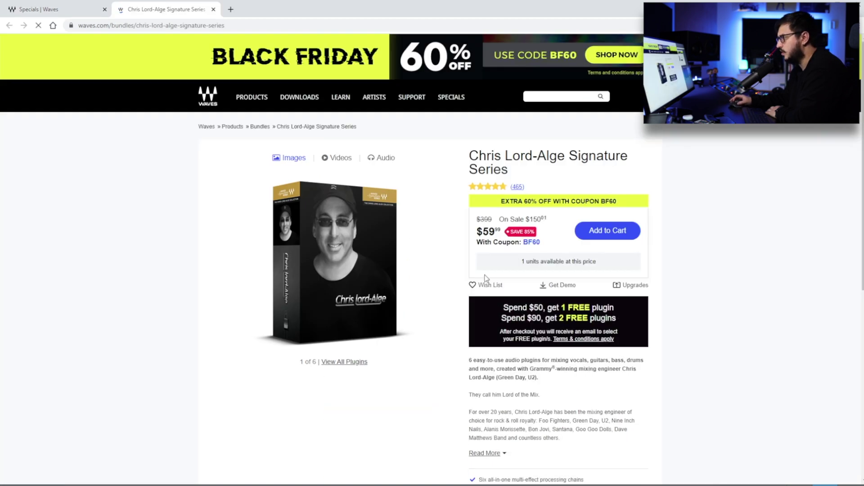
scroll(451, 331, "down", 5)
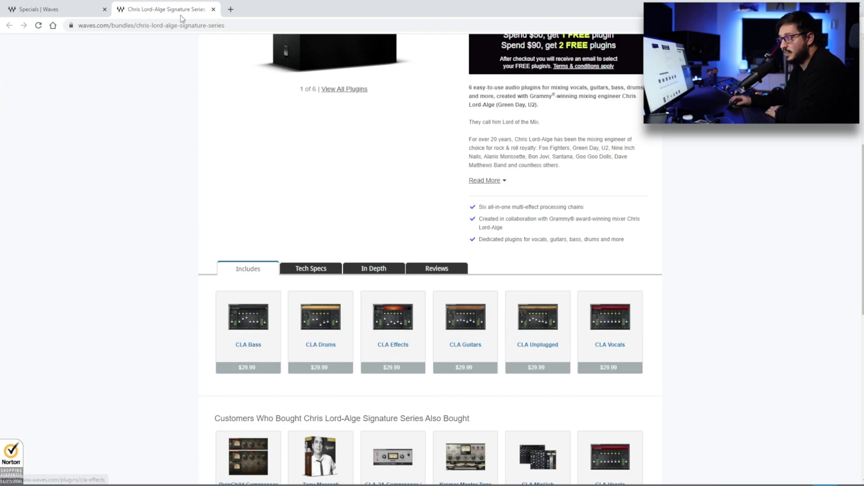
left_click(213, 9)
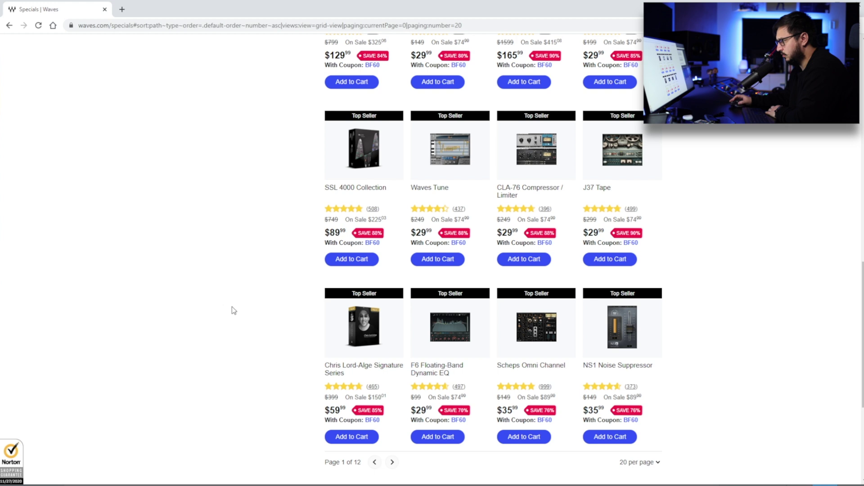
Go to page 2 of the Waves Specials, highlight the H-Delay Hybrid Delay price, and look through the remaining deals there.
left_click(392, 462)
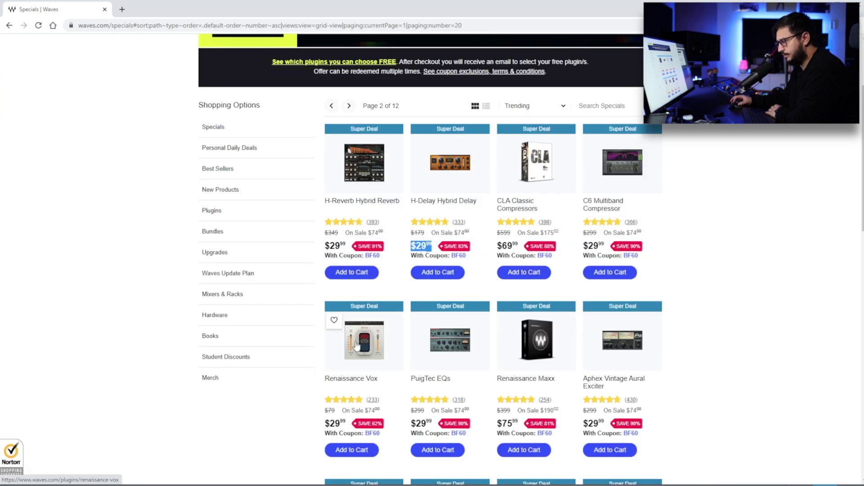
scroll(744, 338, "down", 1)
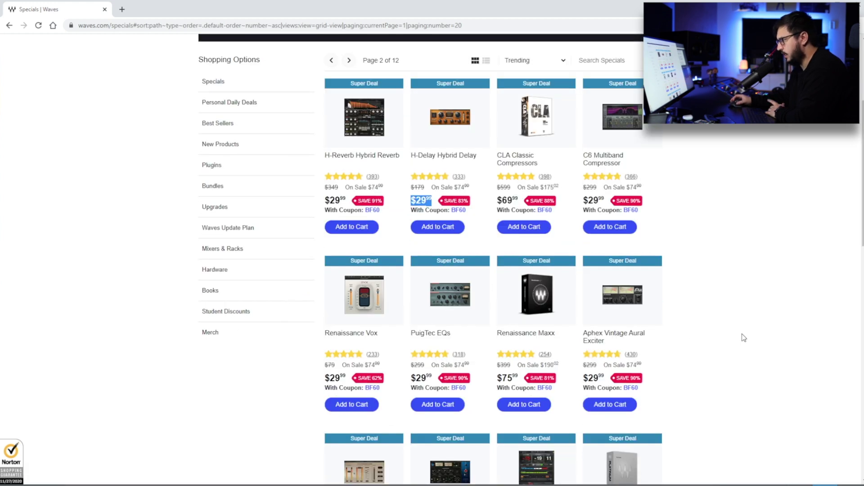
scroll(743, 338, "down", 3)
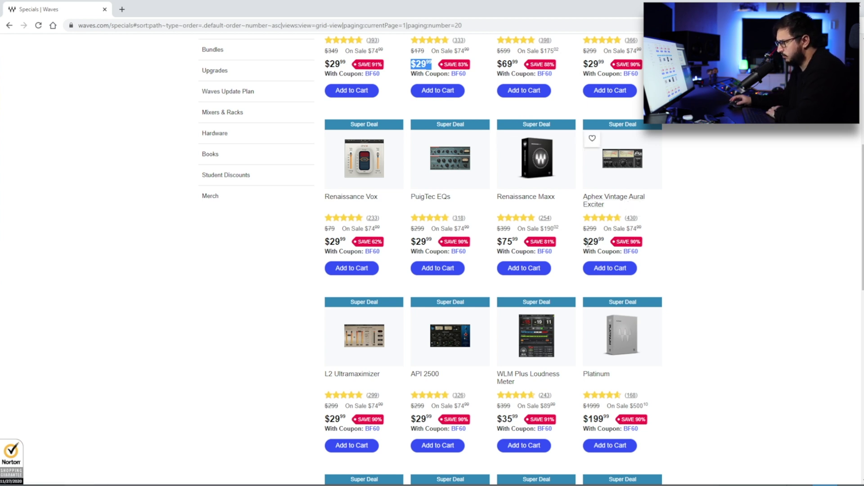
scroll(703, 242, "down", 2)
scroll(702, 241, "down", 2)
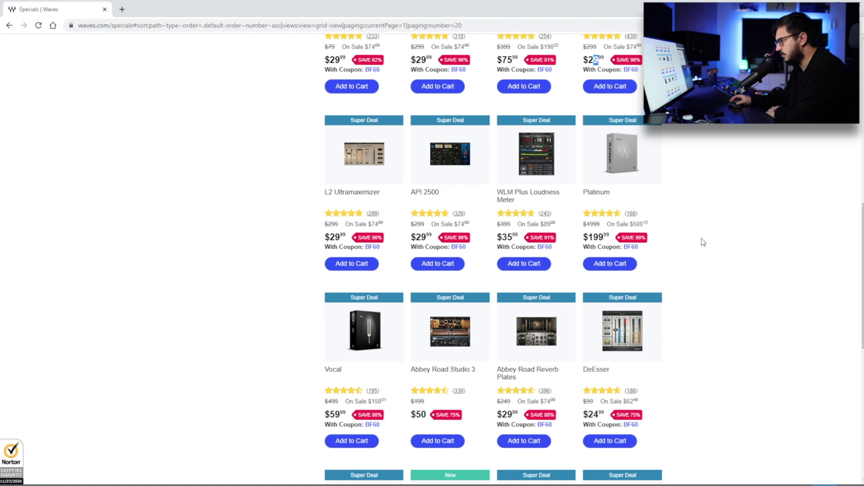
scroll(702, 241, "down", 5)
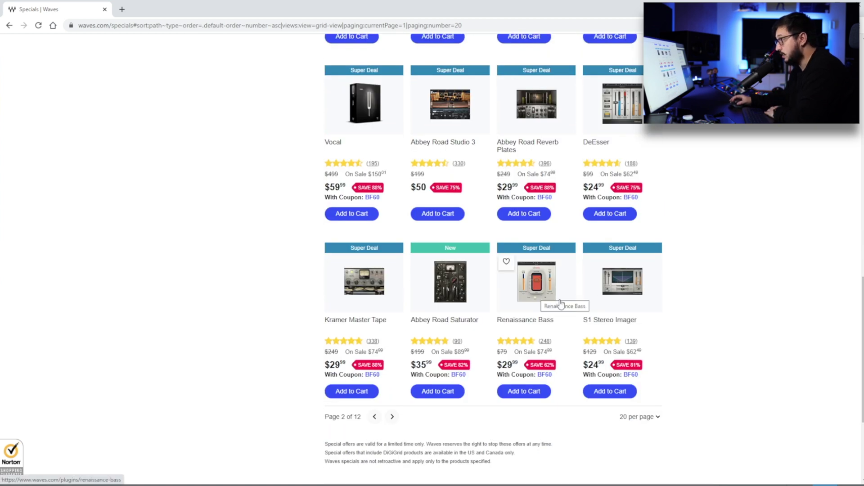
Open the H-Series bundle from page 3 of the Waves Specials in a new tab, review its included plug-ins, and close it.
left_click(392, 417)
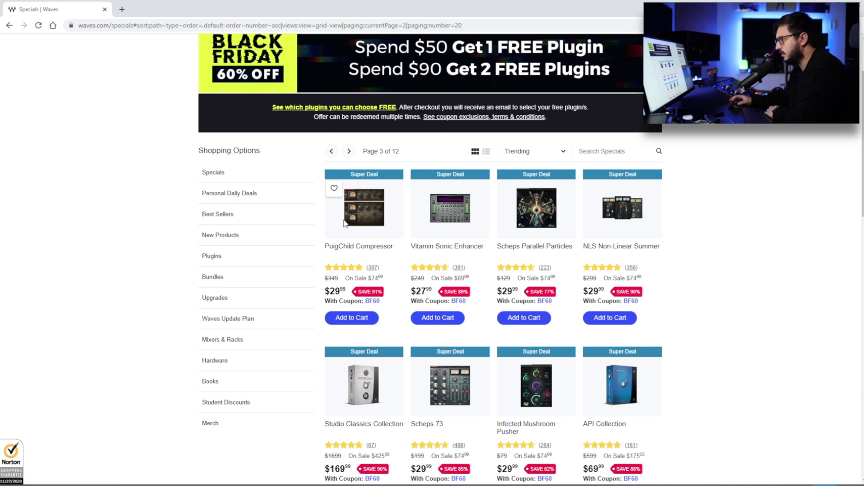
scroll(344, 223, "down", 9)
scroll(260, 343, "down", 2)
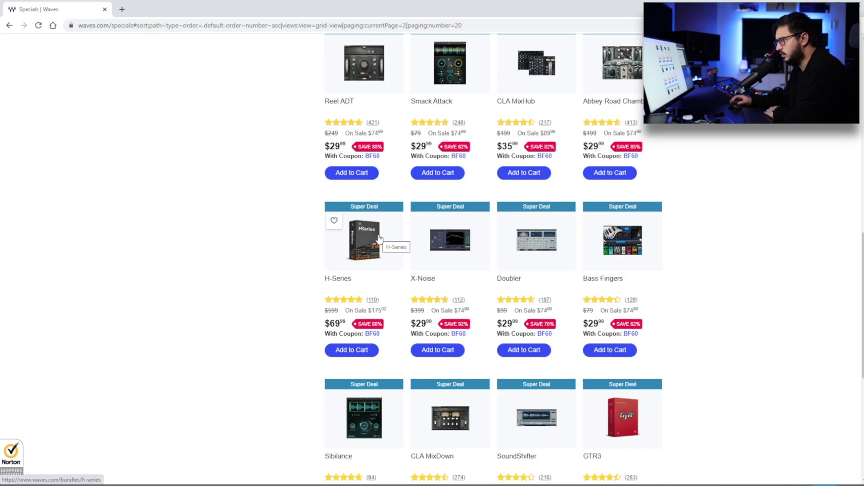
right_click(343, 280)
left_click(365, 285)
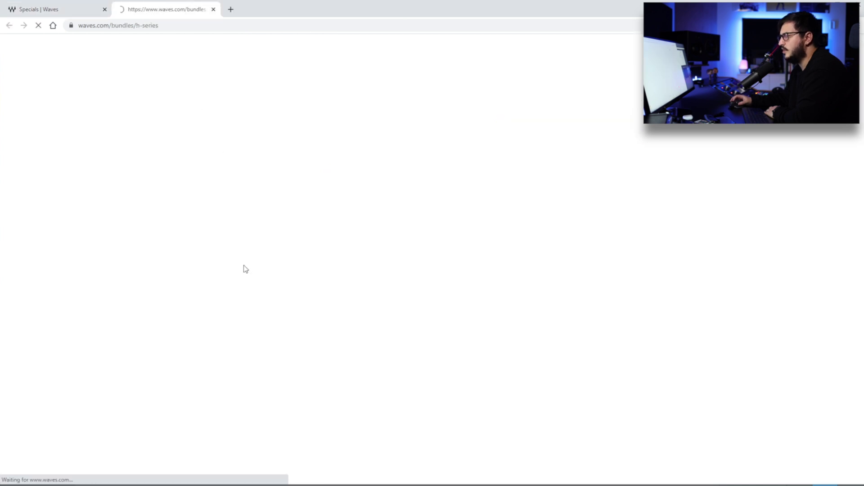
scroll(321, 262, "down", 5)
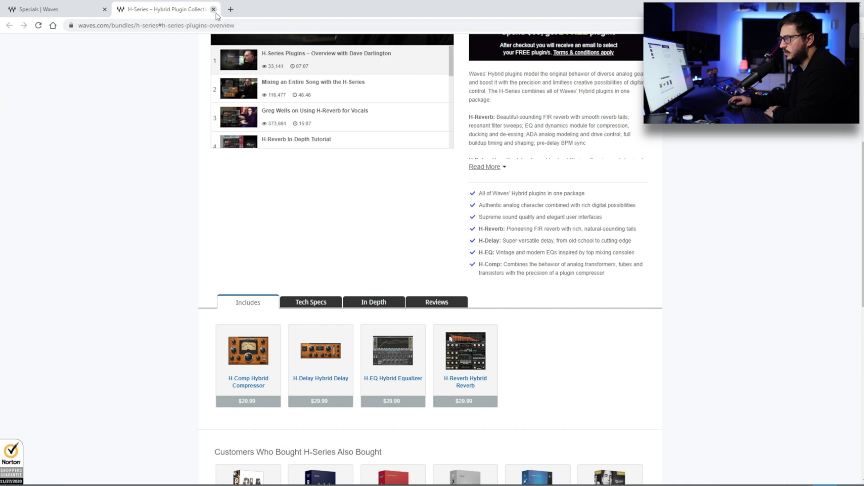
scroll(500, 225, "up", 6)
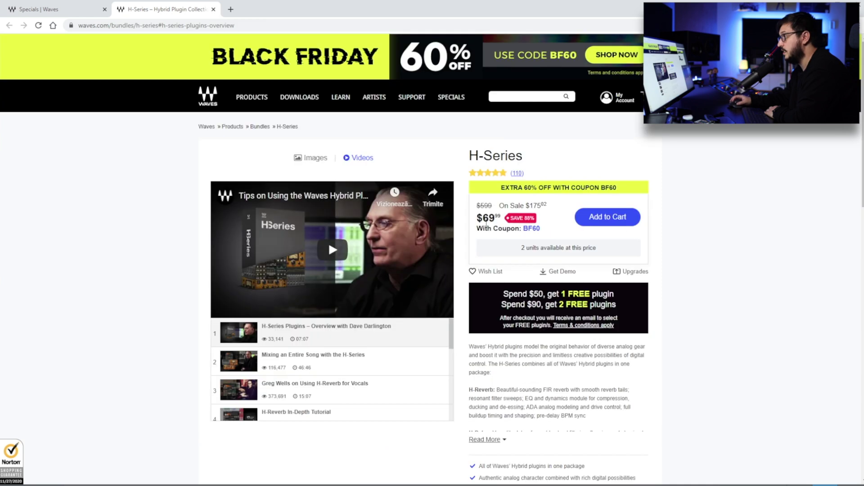
left_click(213, 9)
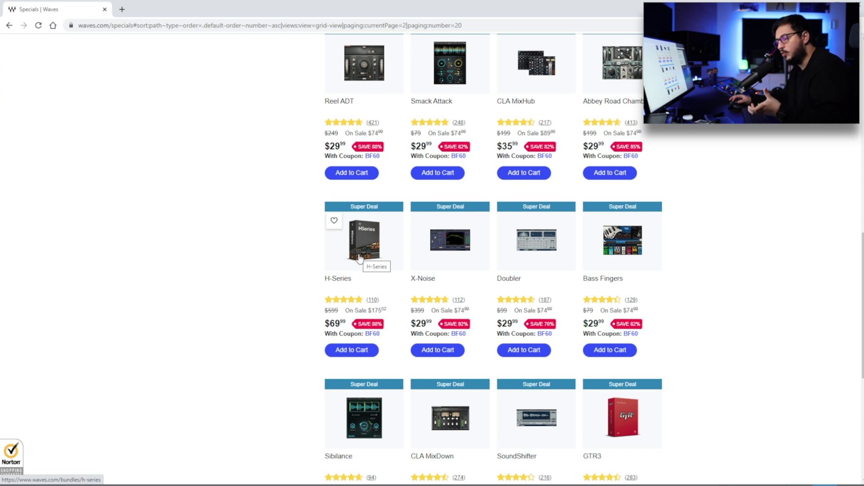
Look through the deals on pages 3 to 7 of the Waves Specials, highlighting the C4 Multiband Compressor price.
scroll(360, 258, "down", 3)
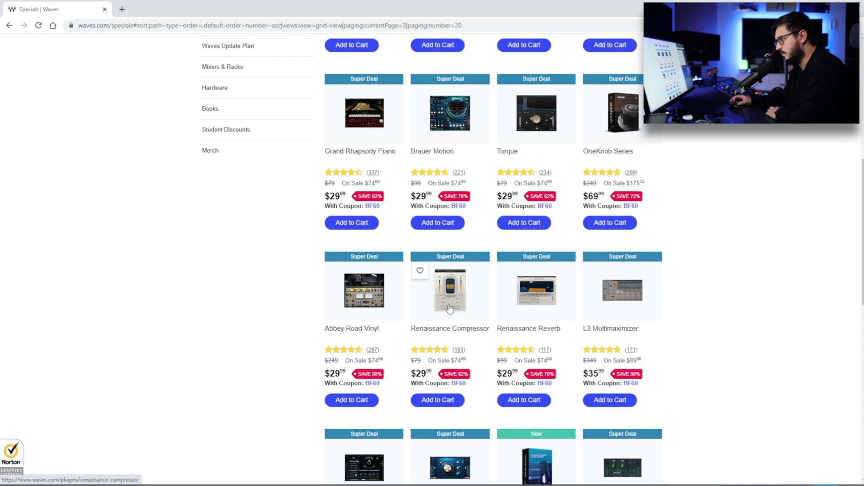
scroll(695, 275, "down", 3)
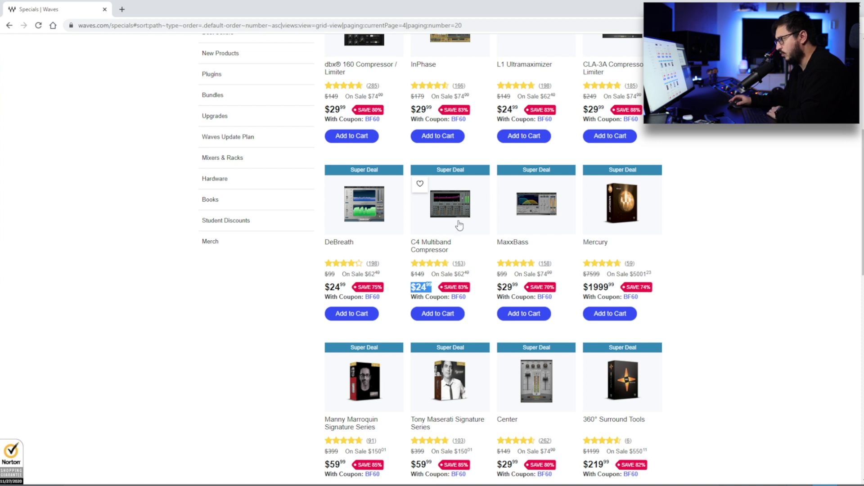
scroll(689, 259, "down", 2)
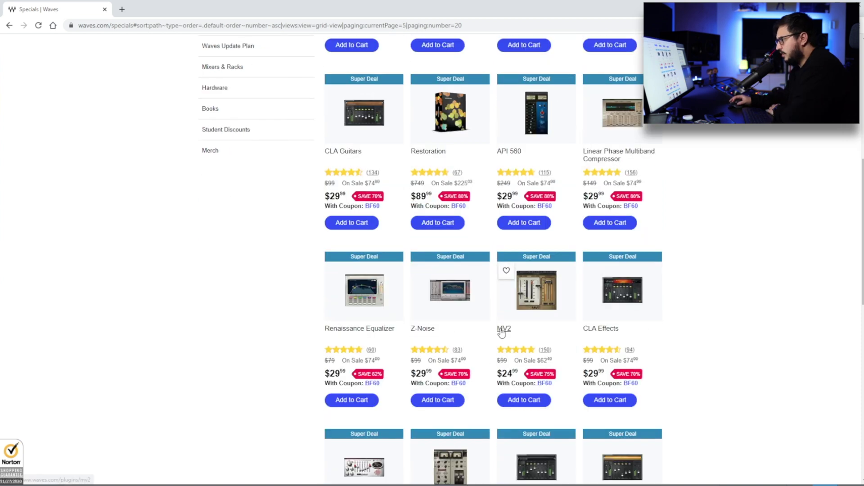
scroll(531, 297, "down", 3)
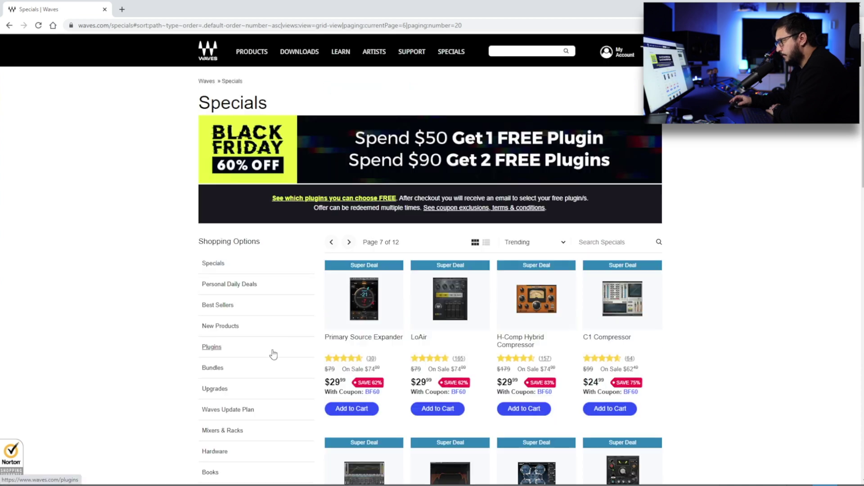
scroll(655, 319, "down", 4)
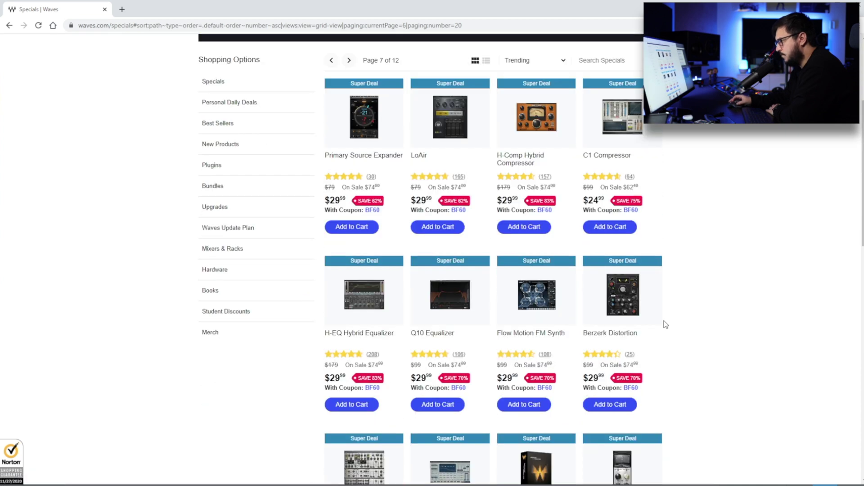
scroll(666, 324, "down", 3)
scroll(698, 309, "down", 11)
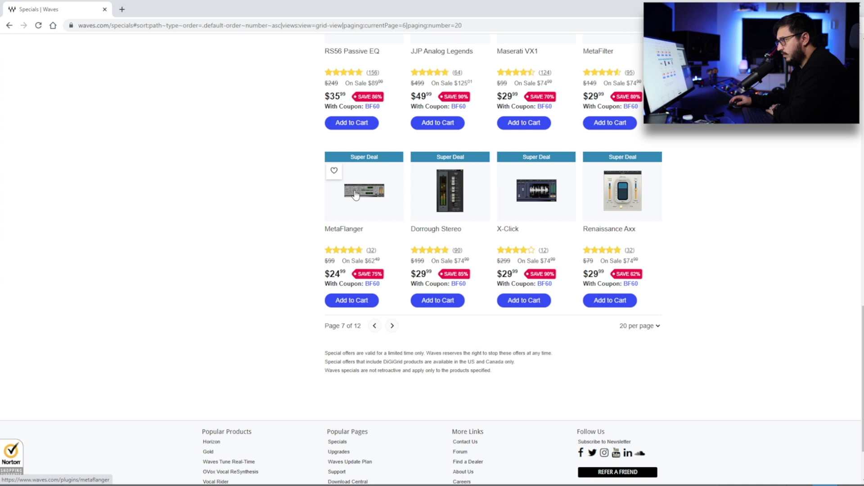
Open the Musicians 1 bundle from the Waves Specials in a new tab and review its offer and included plug-ins.
left_click_drag(275, 198, 268, 283)
left_click(573, 347)
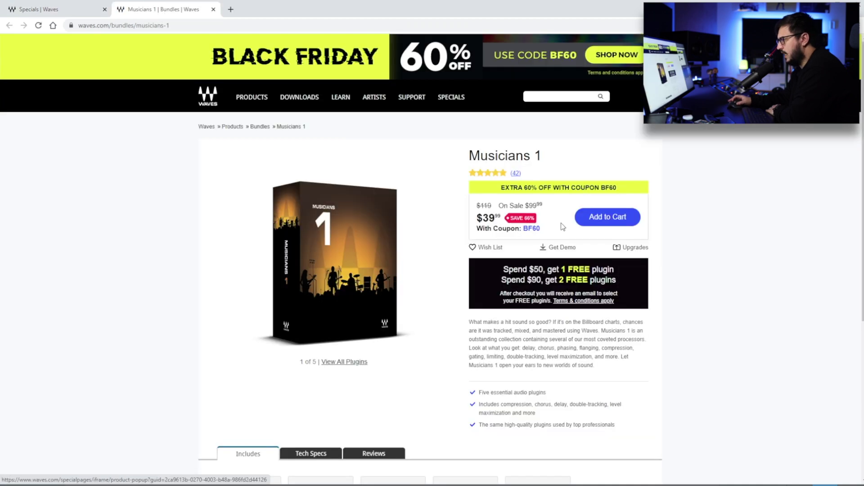
scroll(227, 333, "down", 5)
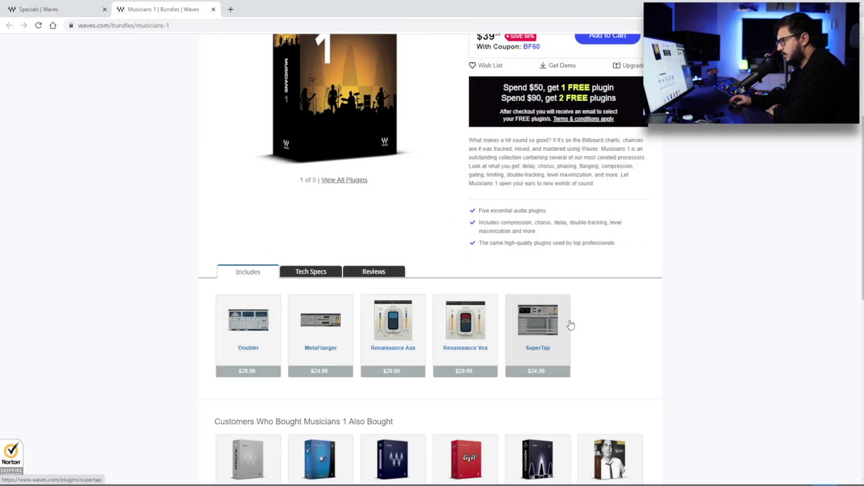
left_click_drag(226, 333, 305, 333)
left_click(619, 341)
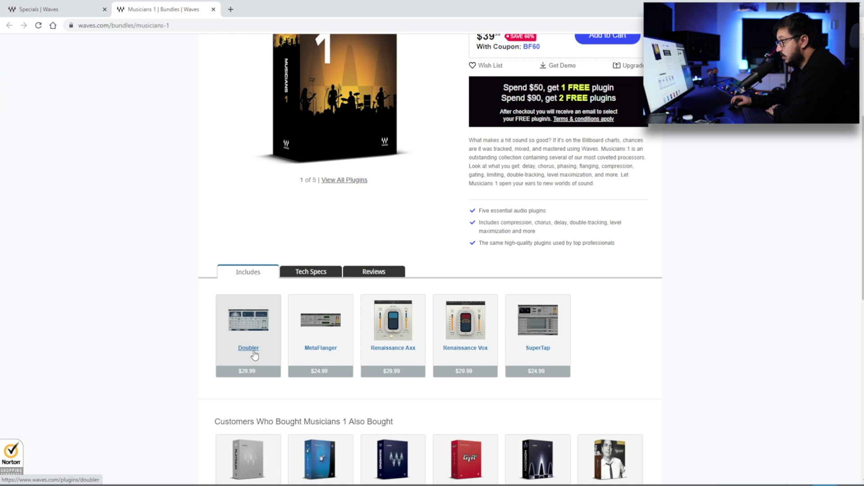
scroll(268, 311, "up", 2)
mouse_move(489, 126)
left_mouse_down()
mouse_move(460, 128)
mouse_move(478, 127)
left_mouse_up()
left_click(203, 157)
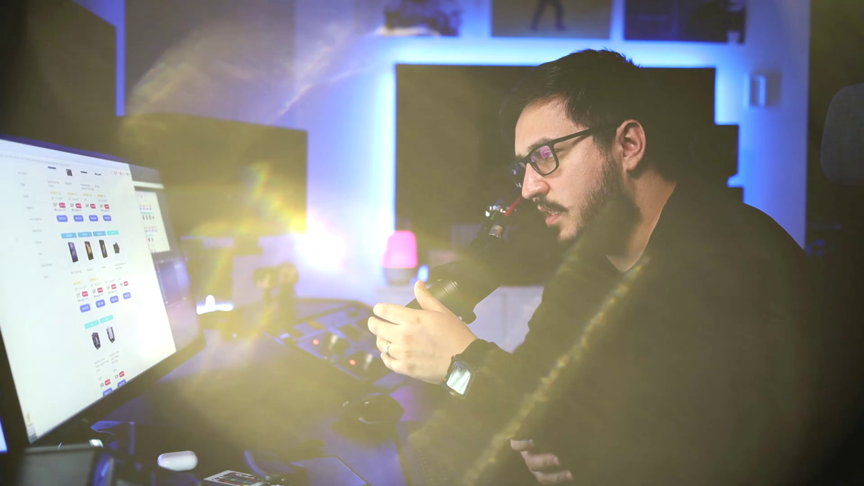